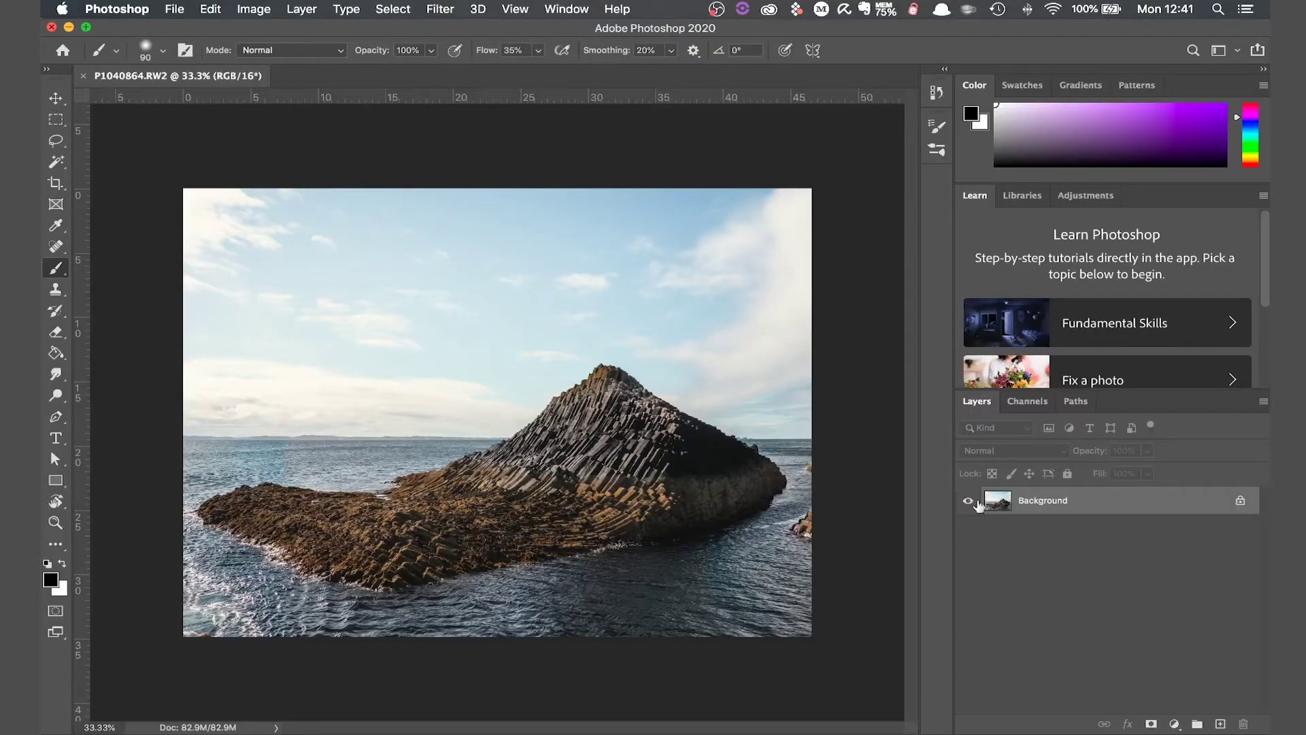
- Duplicate the Background with Cmd+J and name the copy 'Bass Layer'
key("super+j")
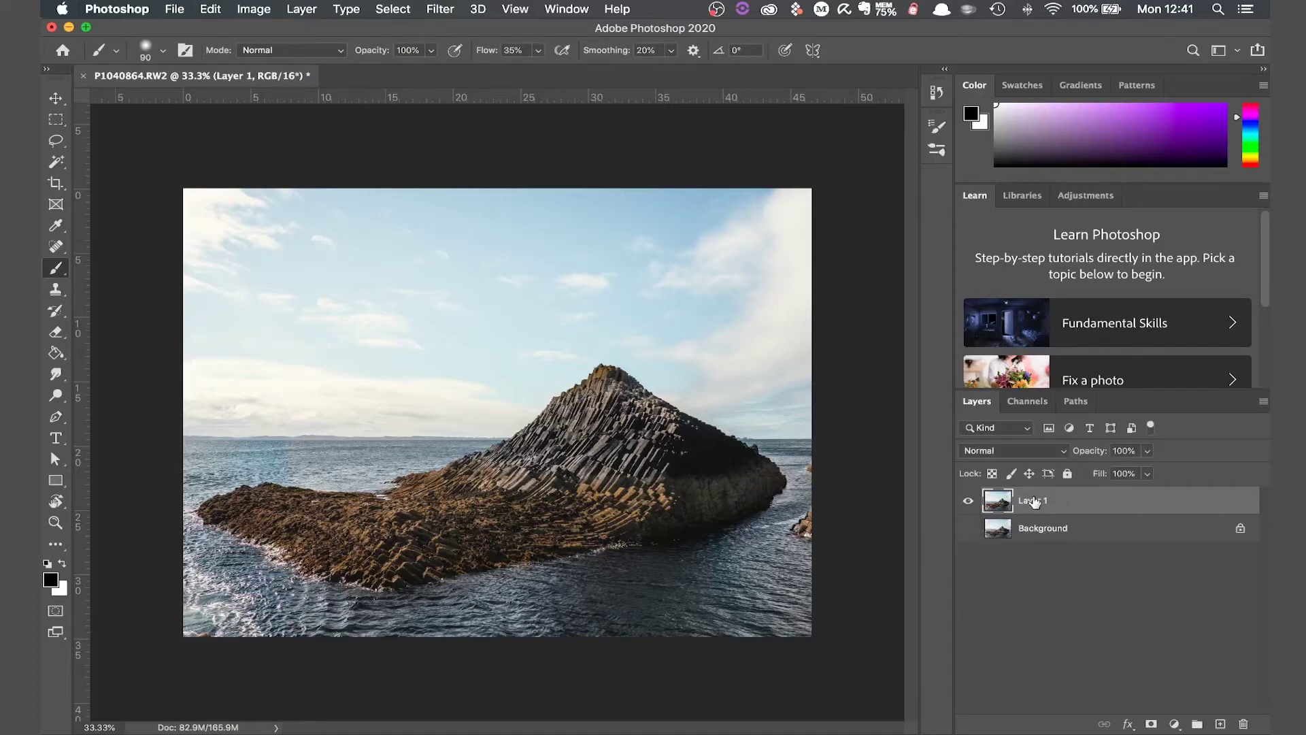
double_click(1033, 500)
type("Bass Layer")
key("Return")
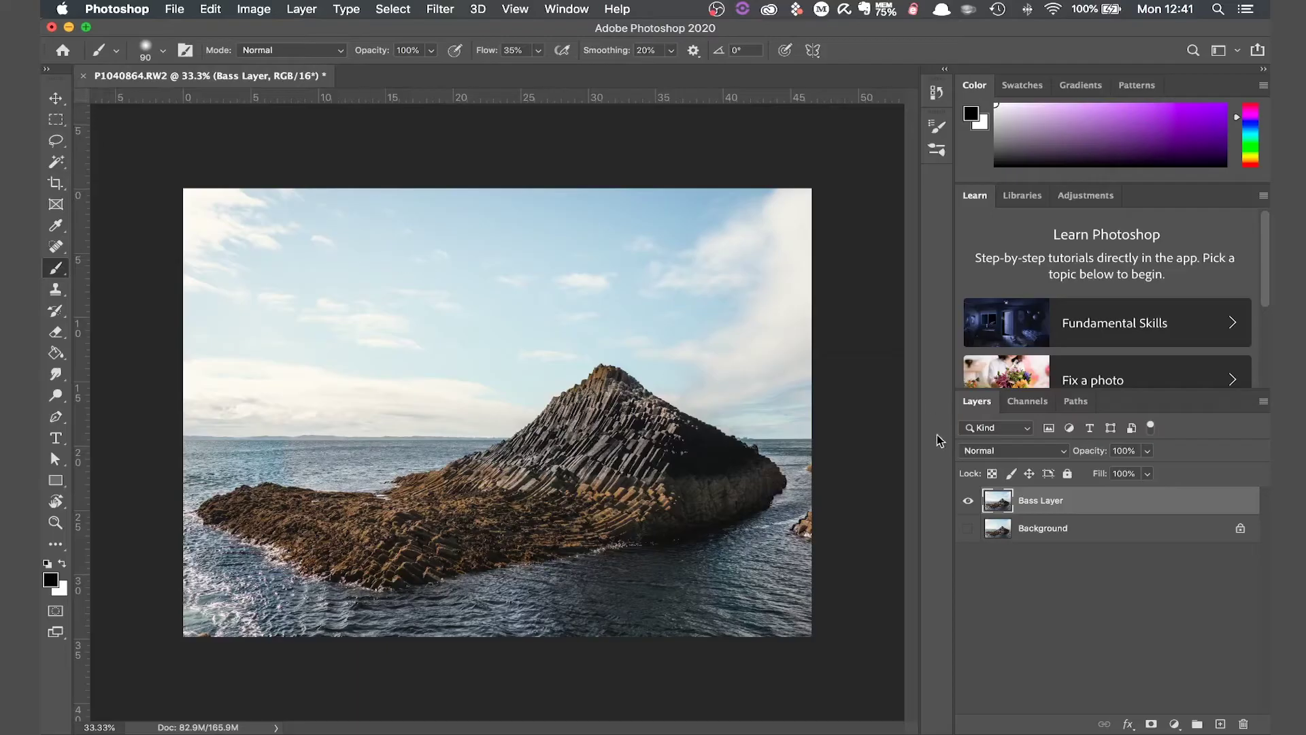
- Set the Crop tool to the 4 x 5 in 300 ppi preset with height 5
left_click(49, 186)
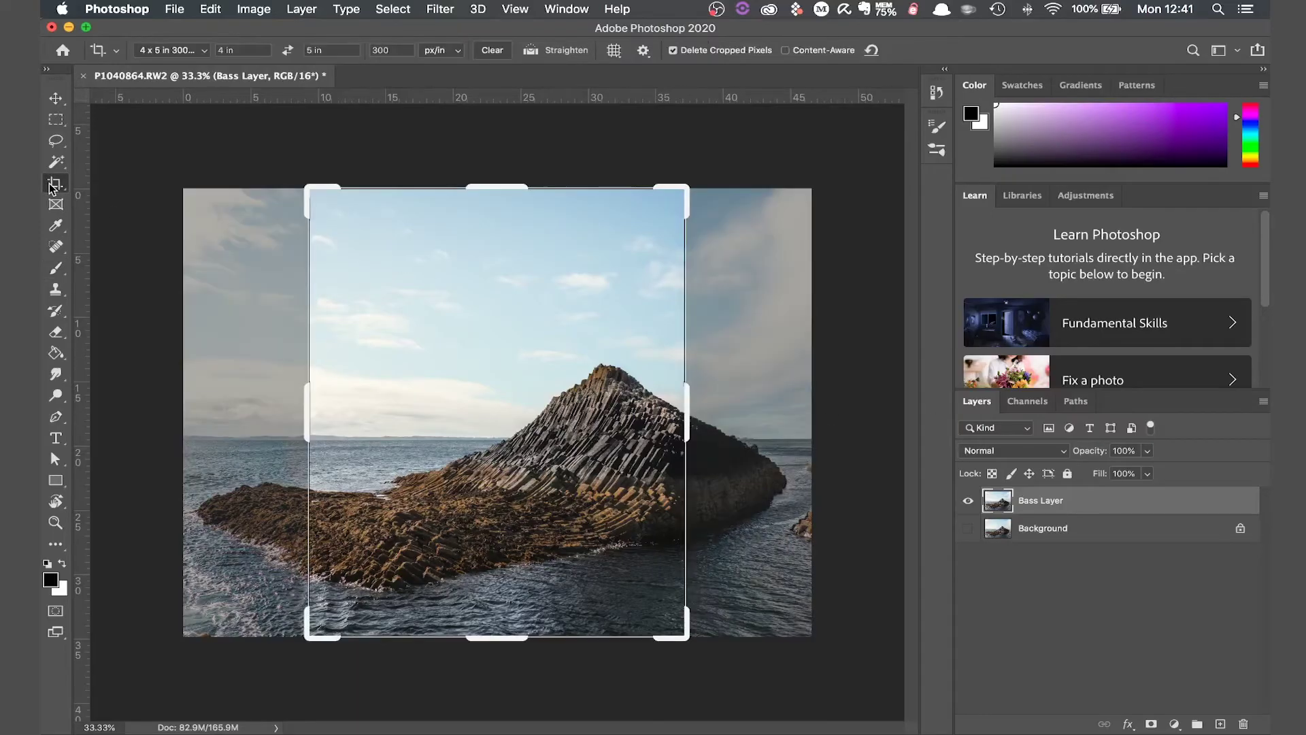
left_click(198, 50)
left_click(235, 50)
left_click(224, 50)
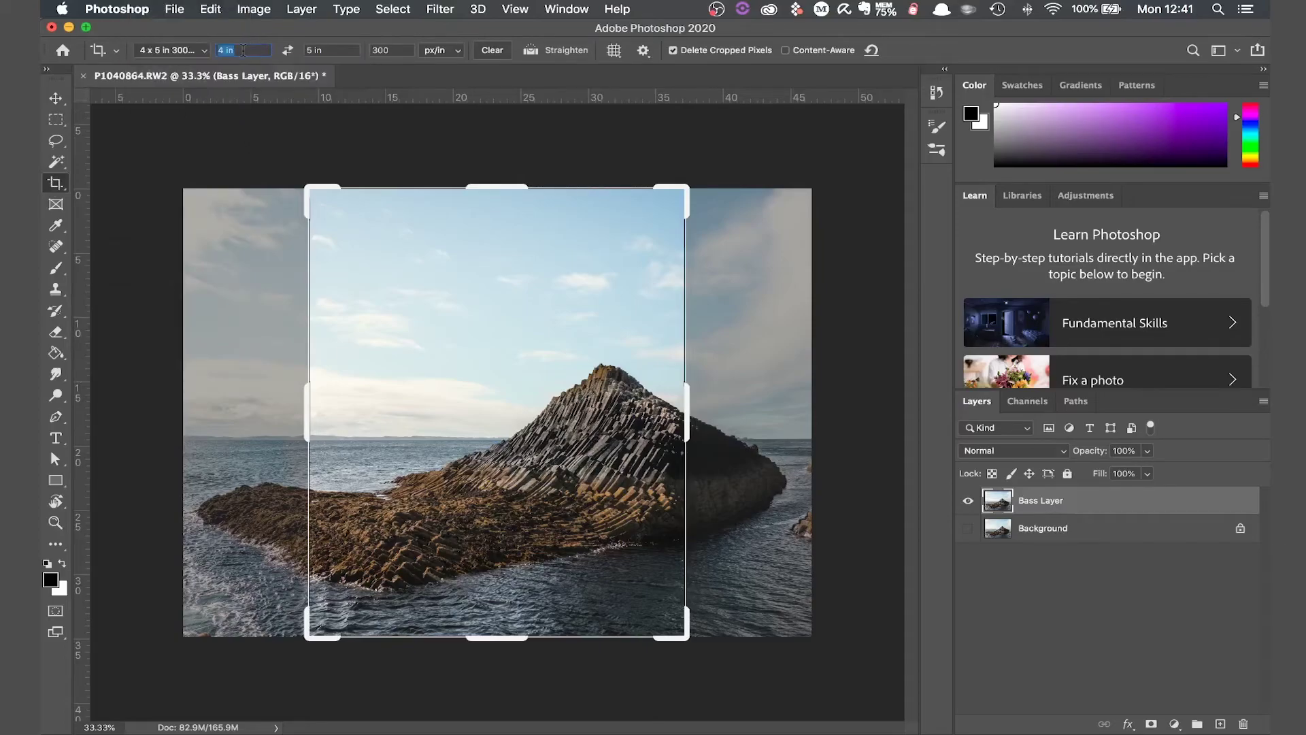
left_click(334, 49)
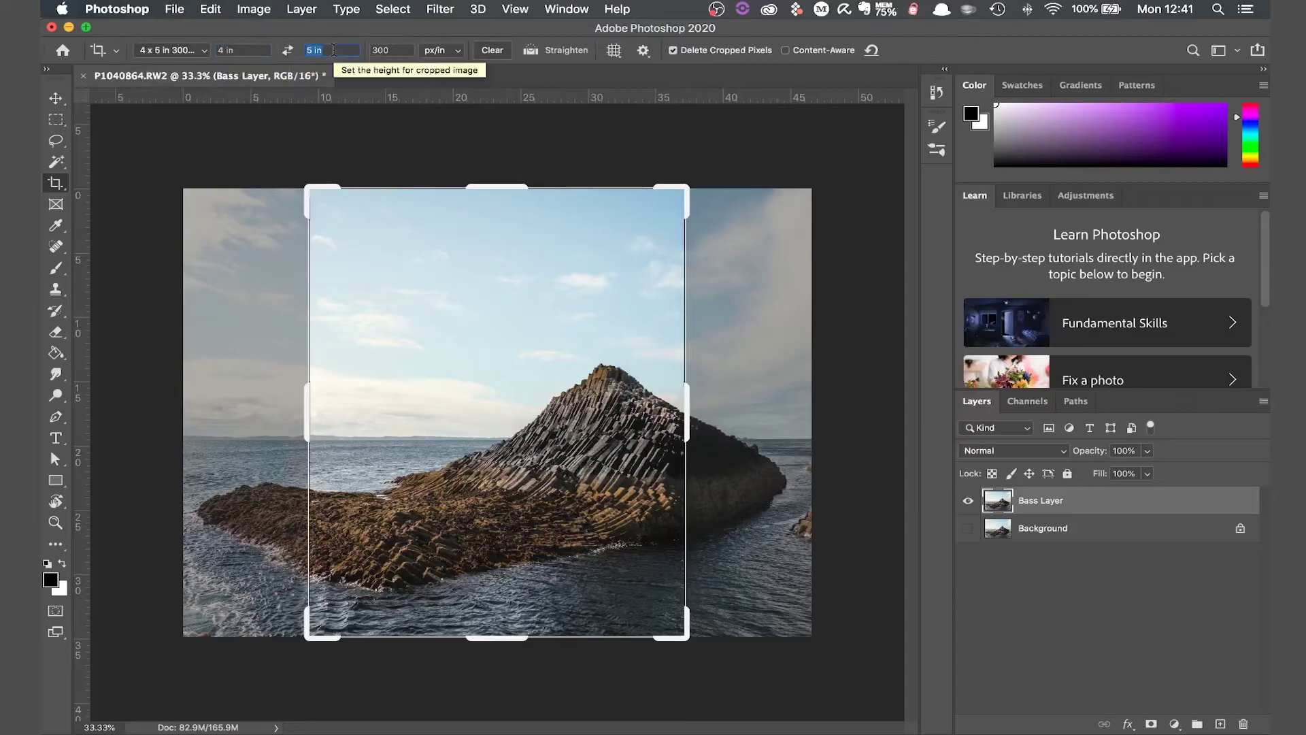
type("5")
left_click(306, 193)
key("super+r")
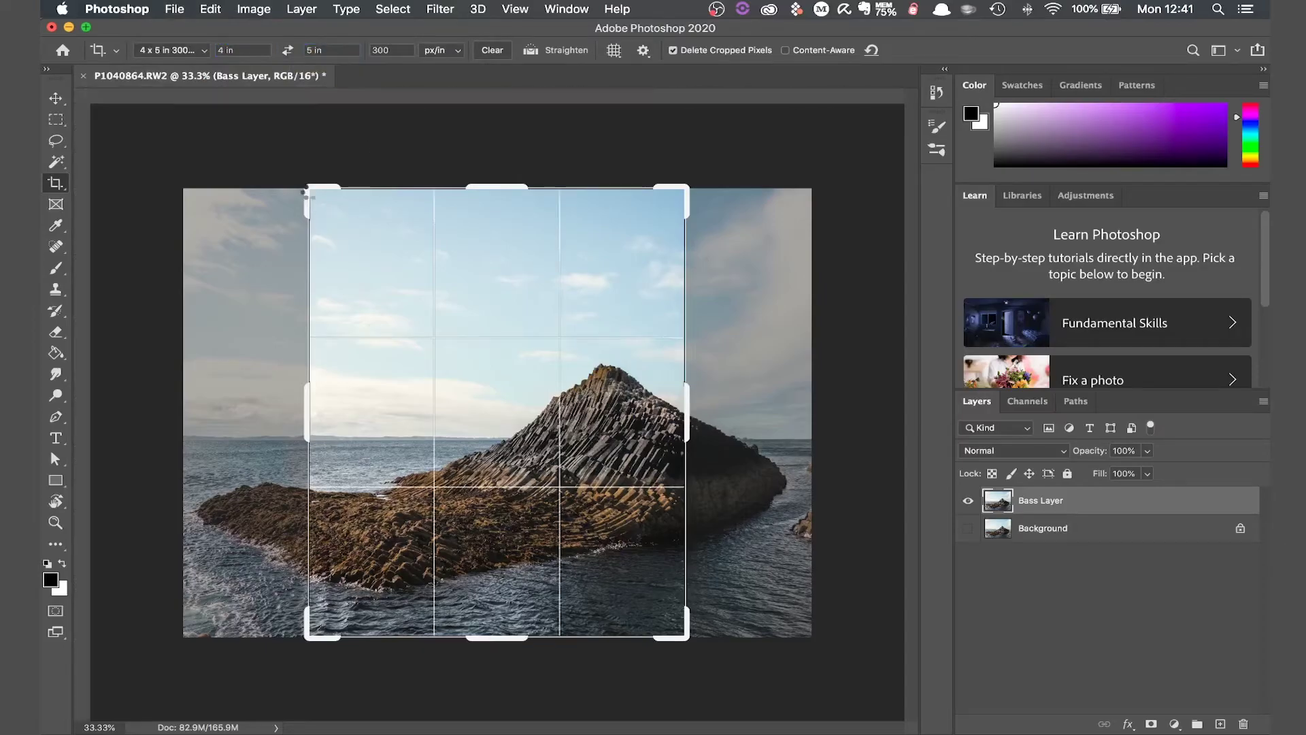
- Extend the crop beyond the photo's corners, reposition the photo, and apply the portrait crop
left_click_drag(306, 195, 263, 104)
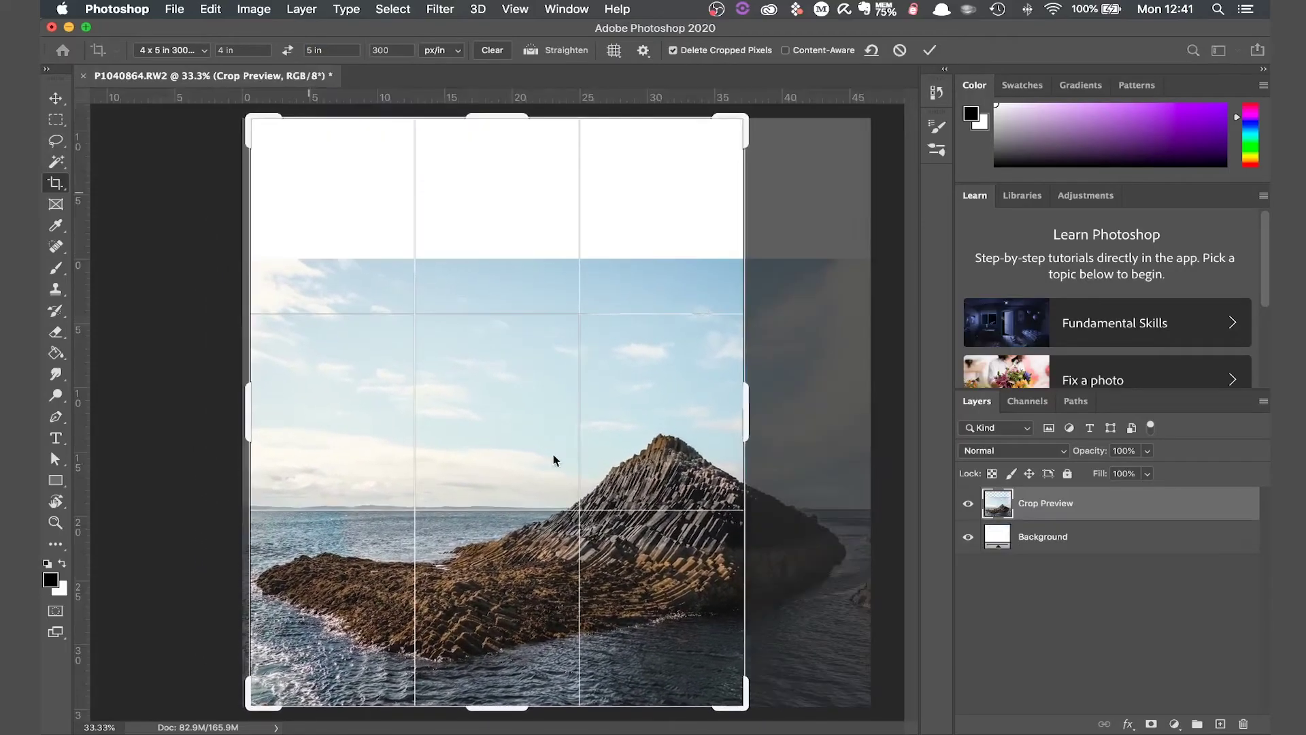
left_click_drag(747, 708, 805, 728)
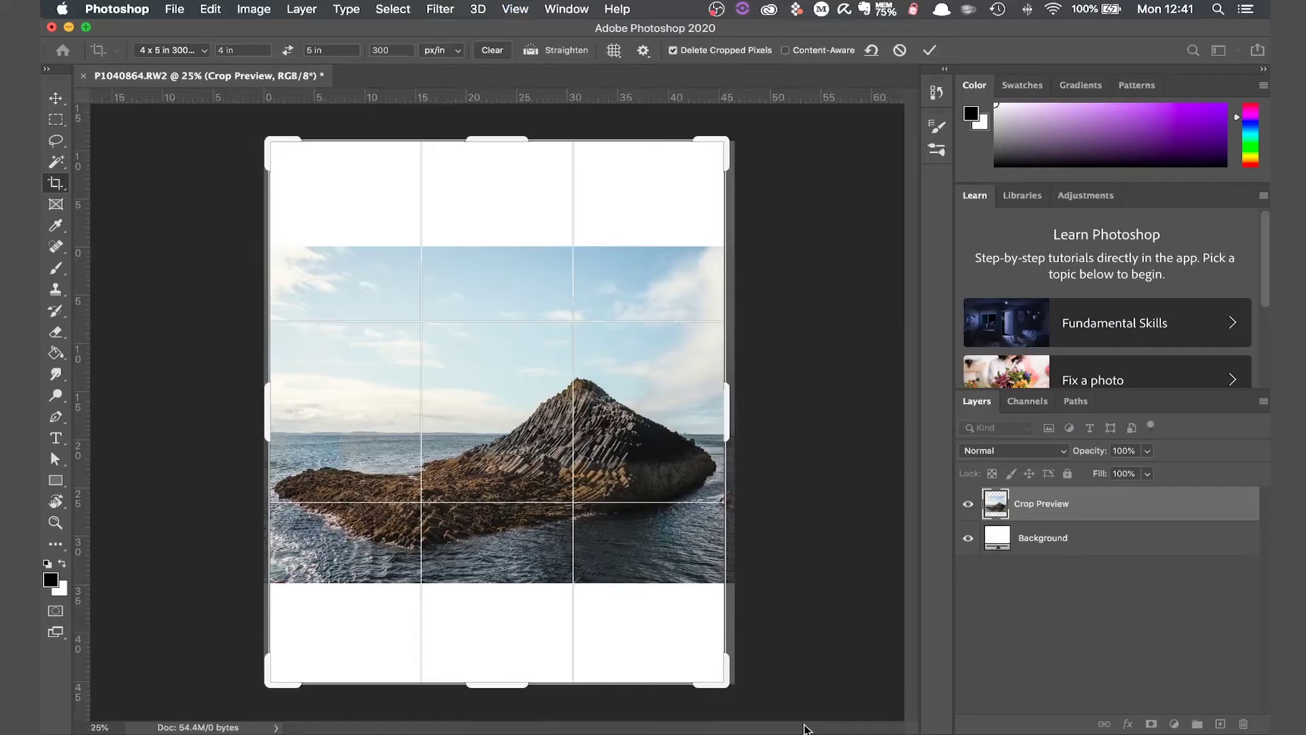
mouse_move(544, 493)
left_mouse_down()
mouse_move(547, 524)
mouse_move(541, 450)
mouse_move(535, 484)
left_mouse_up()
key("Return")
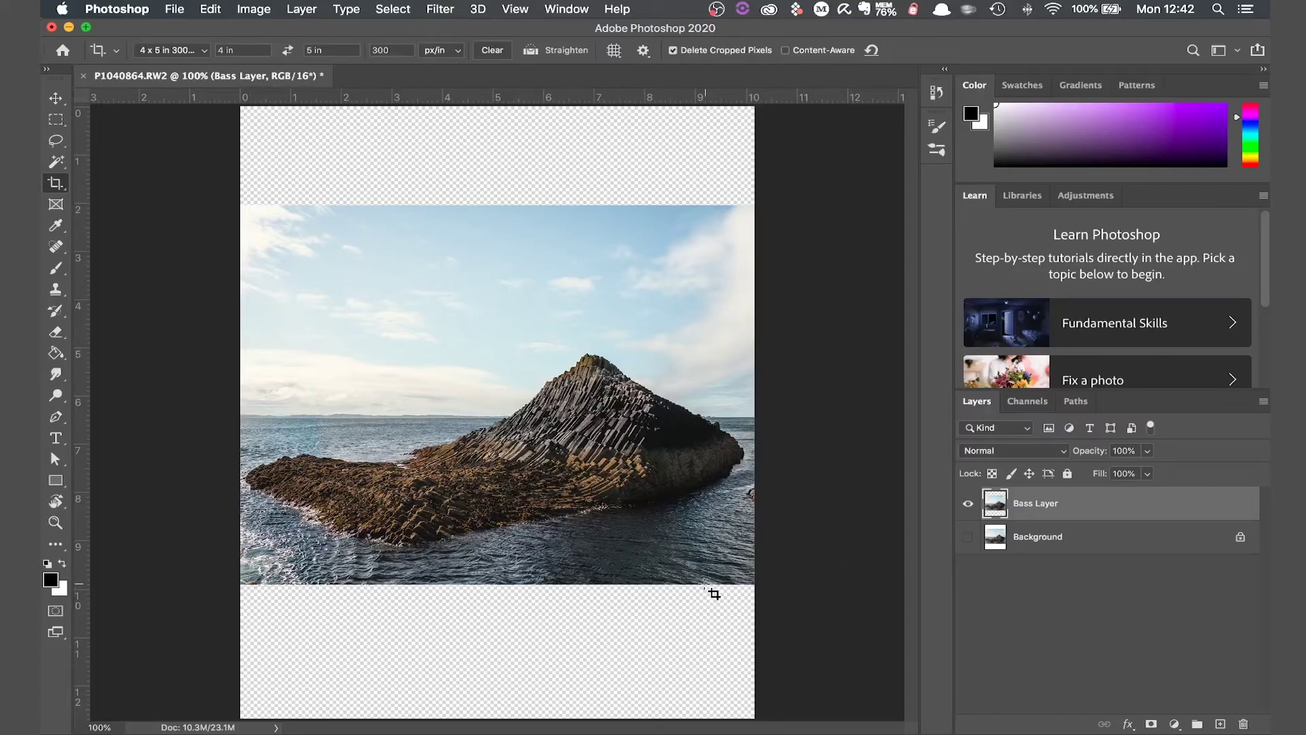
- At 200% zoom, spot-heal the small rock at the photo's right edge
key("super")
key("super+equal")
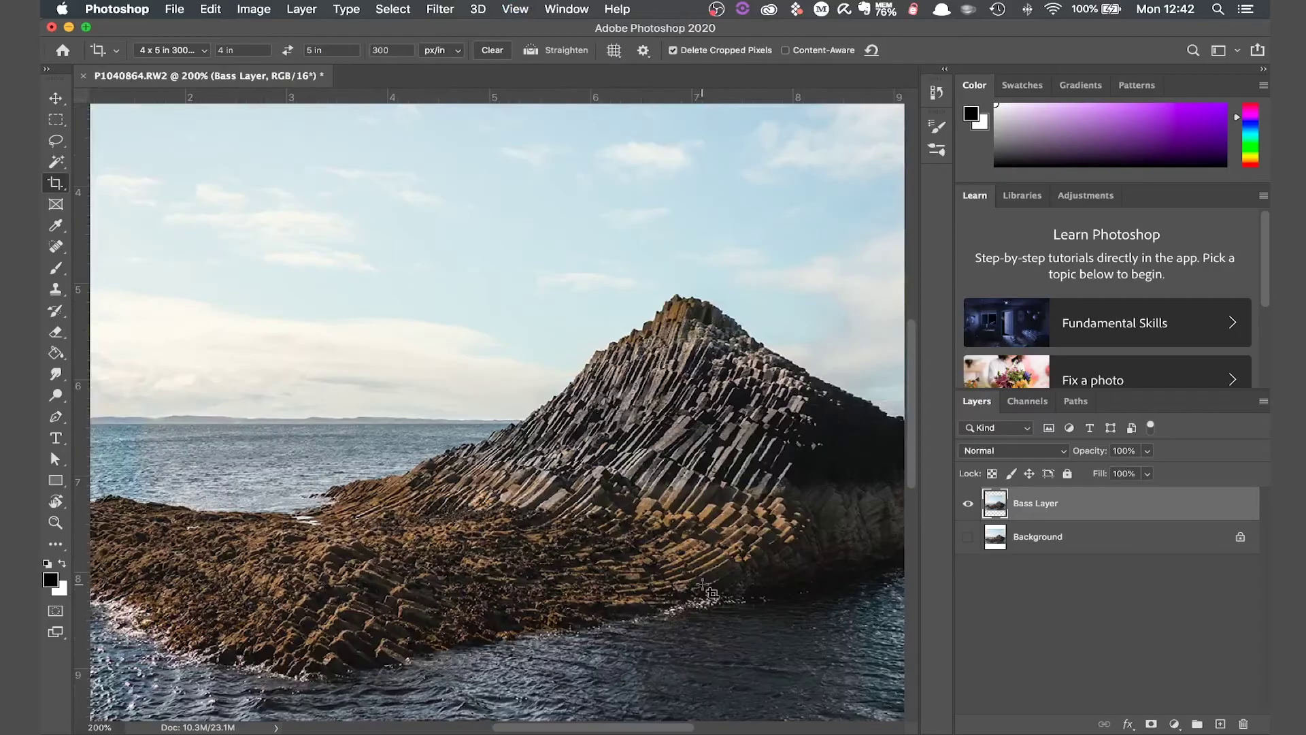
scroll(705, 587, "right", 5)
key("j")
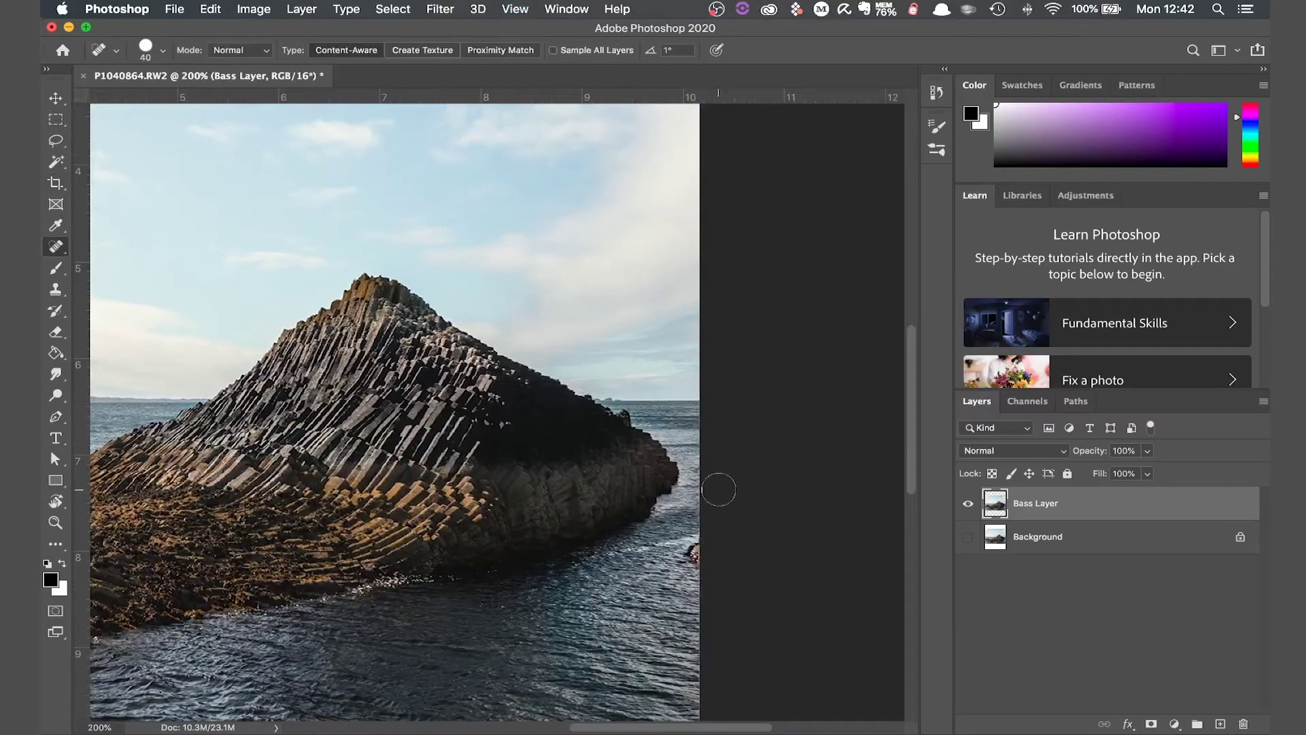
left_click_drag(691, 552, 697, 557)
- Spot-heal the blemish along the bottom-left edge, then return to 100% zoom
key("super+minus")
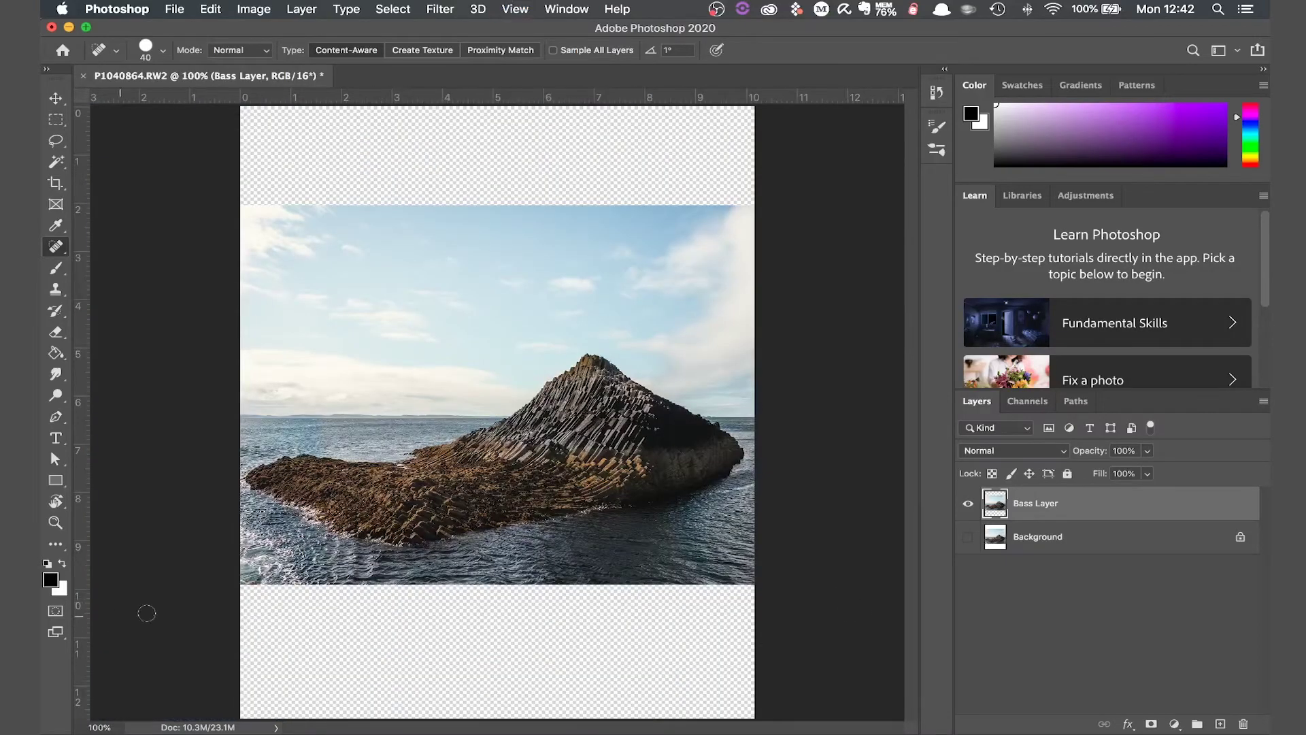
key("super+plus")
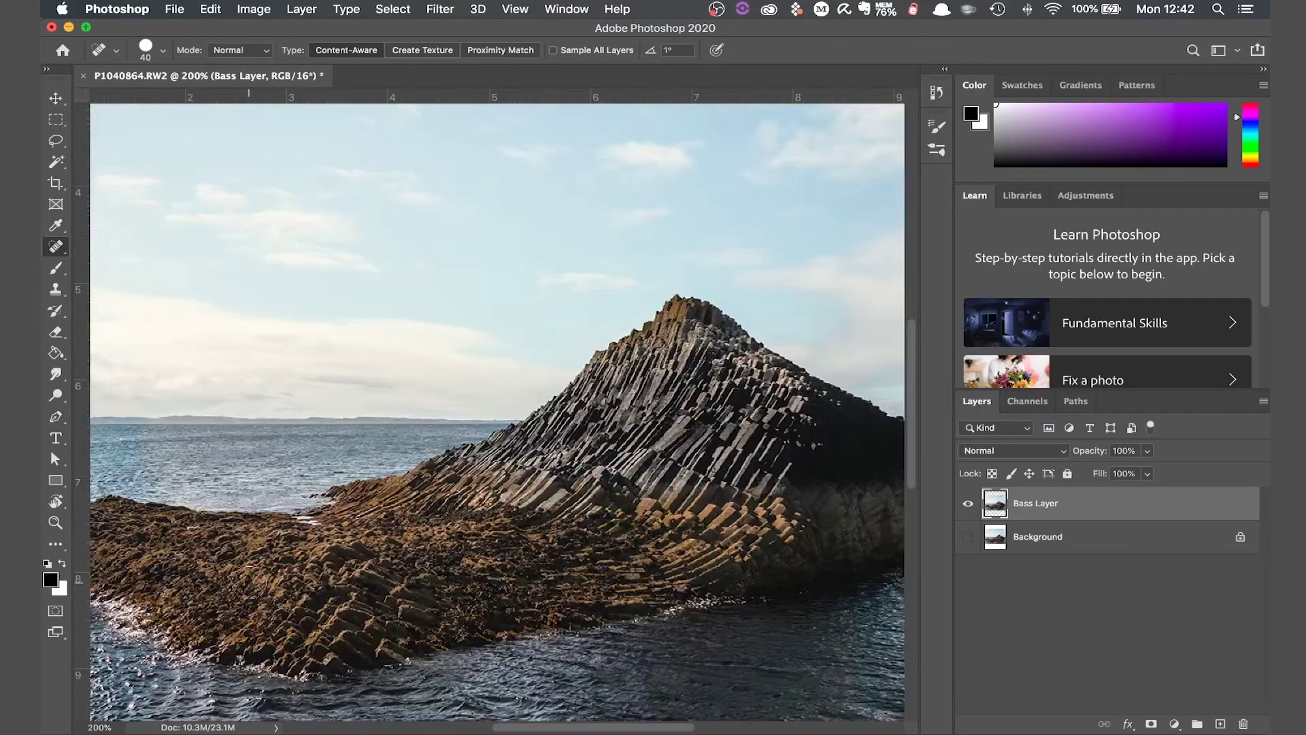
scroll(248, 583, "down", 5)
scroll(248, 584, "left", 8)
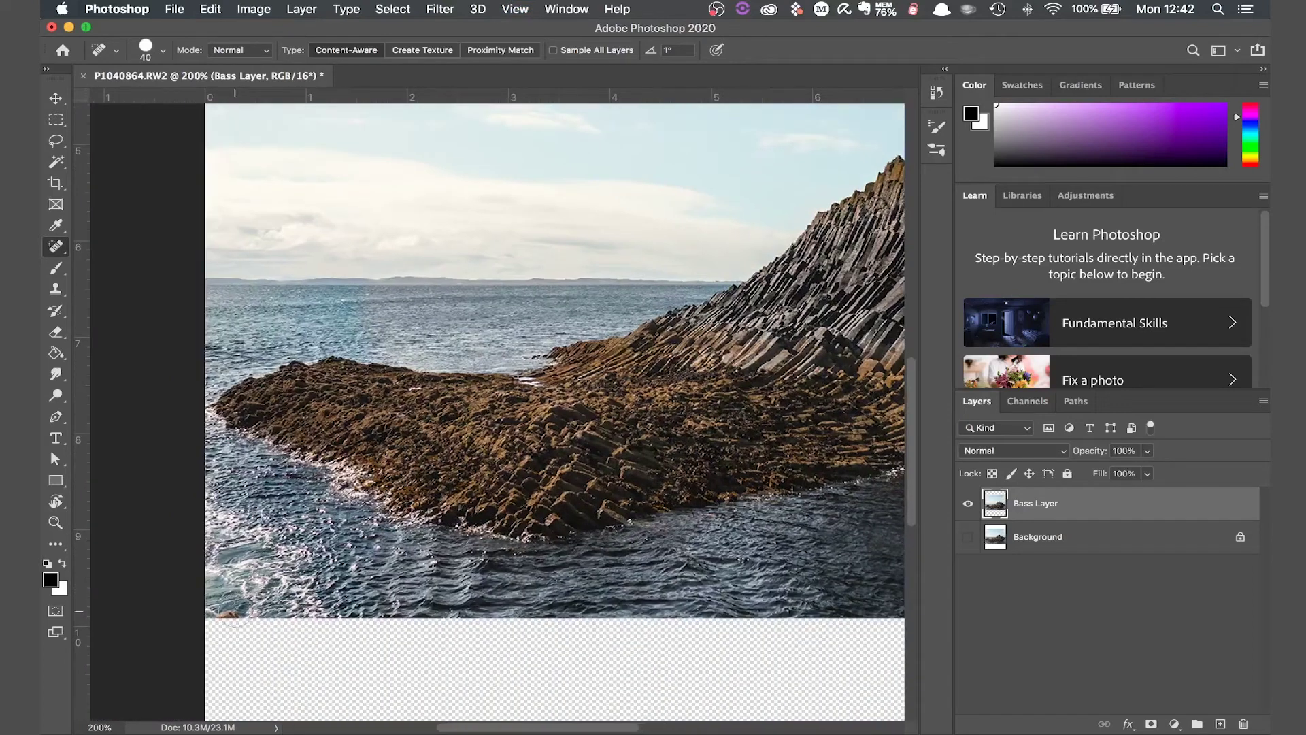
left_click_drag(228, 616, 221, 614)
key("super+minus")
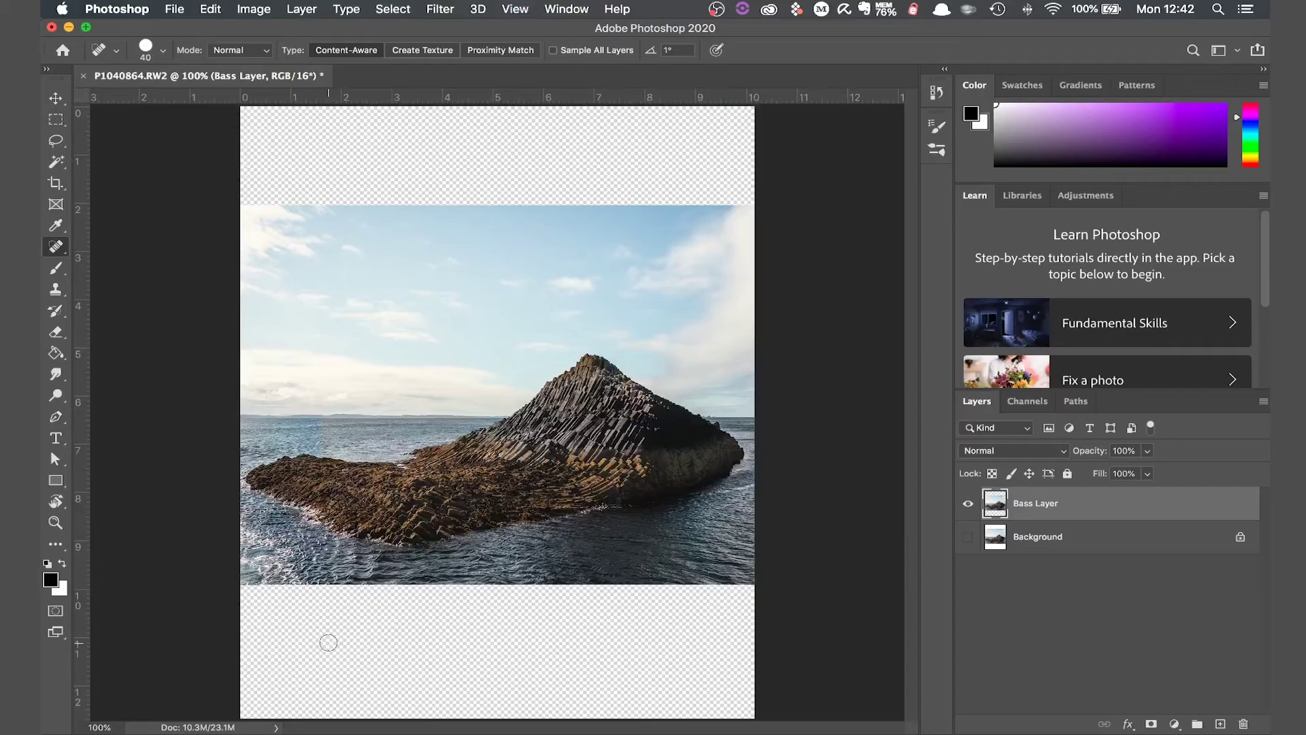
key("super+minus")
key("super+plus")
key("super+minus")
key("super+plus")
- Select the empty top strip and Content-Aware Fill it onto a duplicate layer
left_click(56, 119)
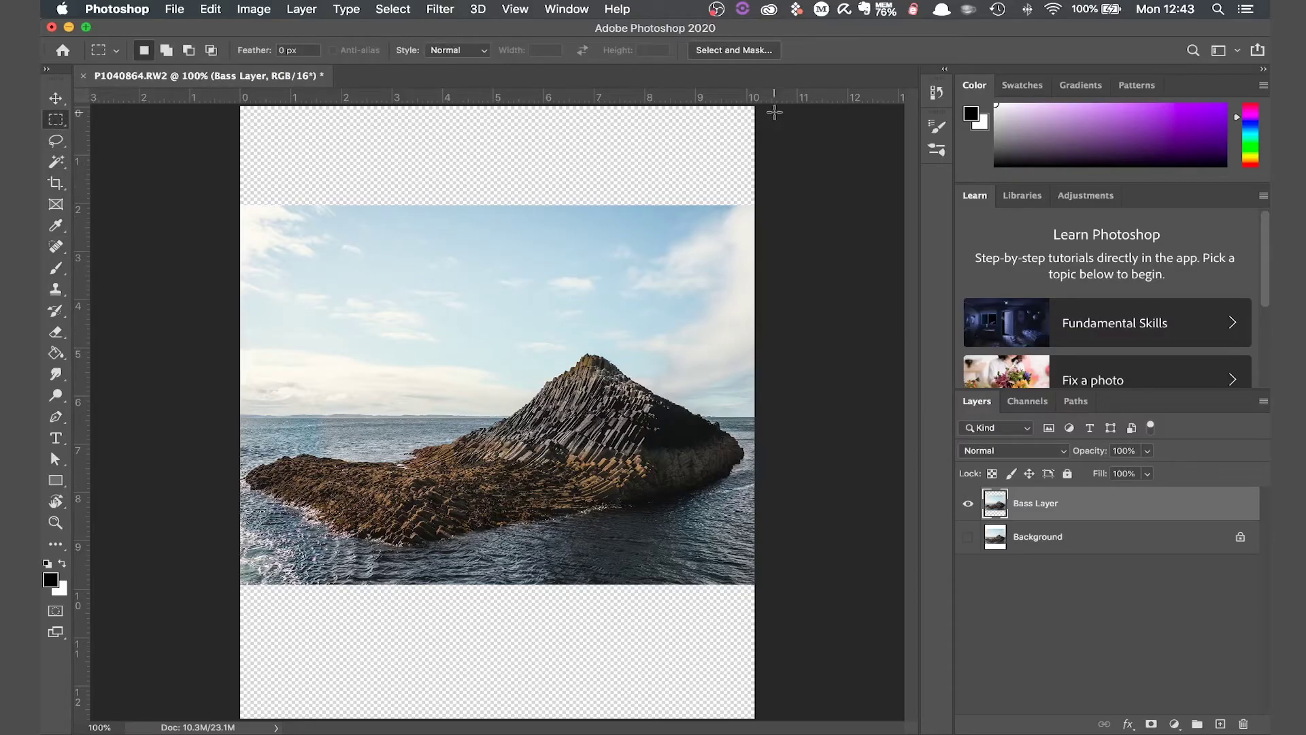
left_click_drag(753, 206, 112, 95)
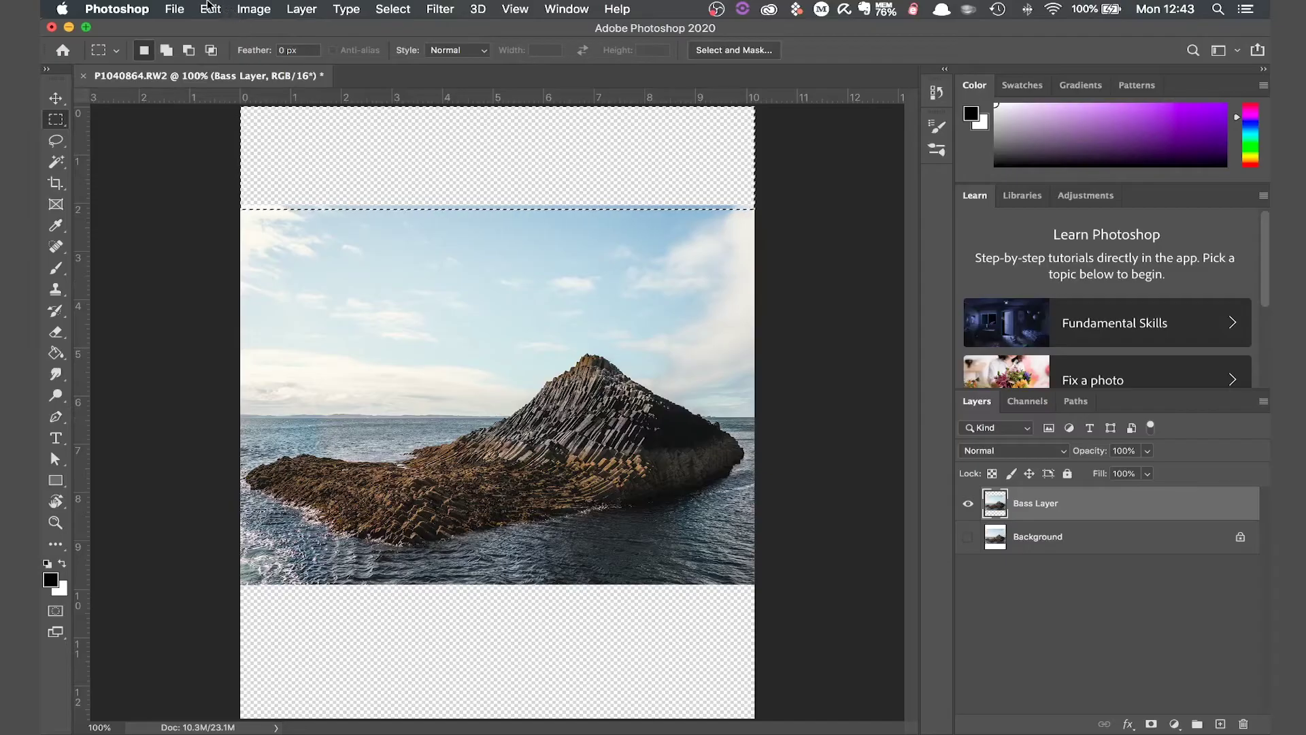
left_click(222, 8)
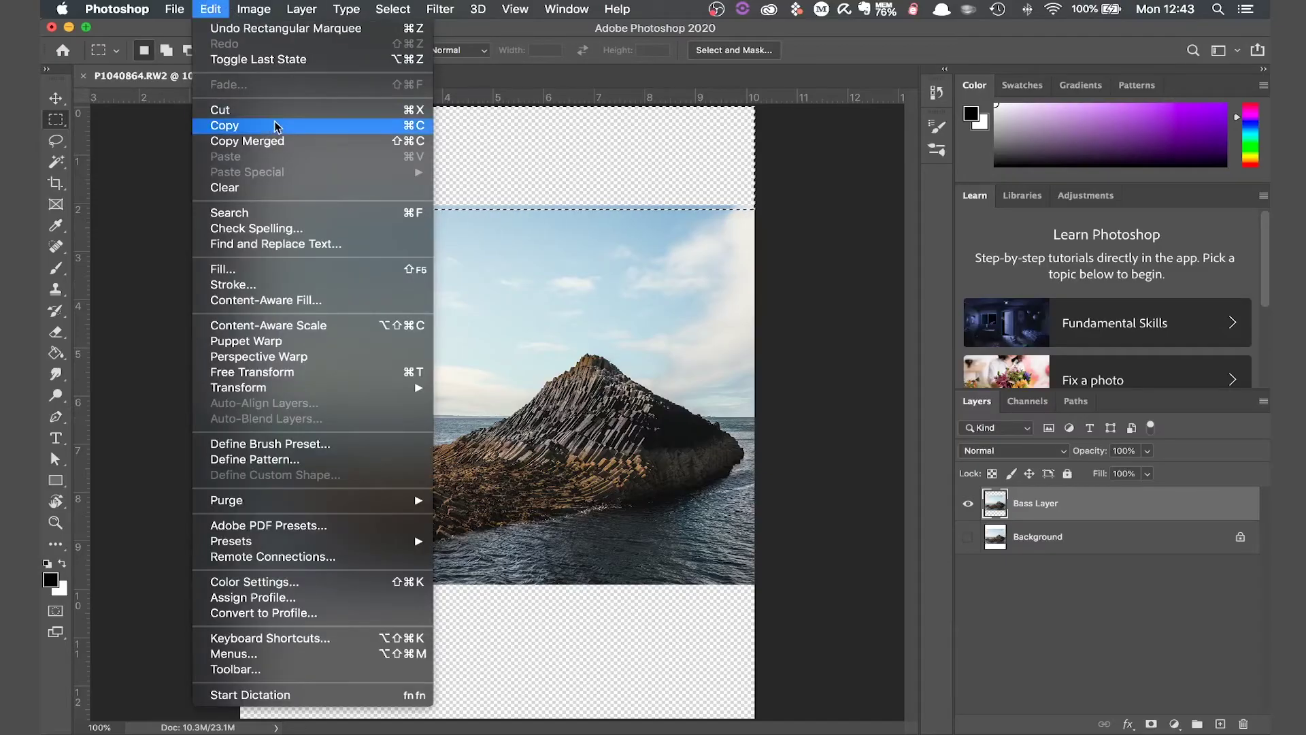
left_click(302, 303)
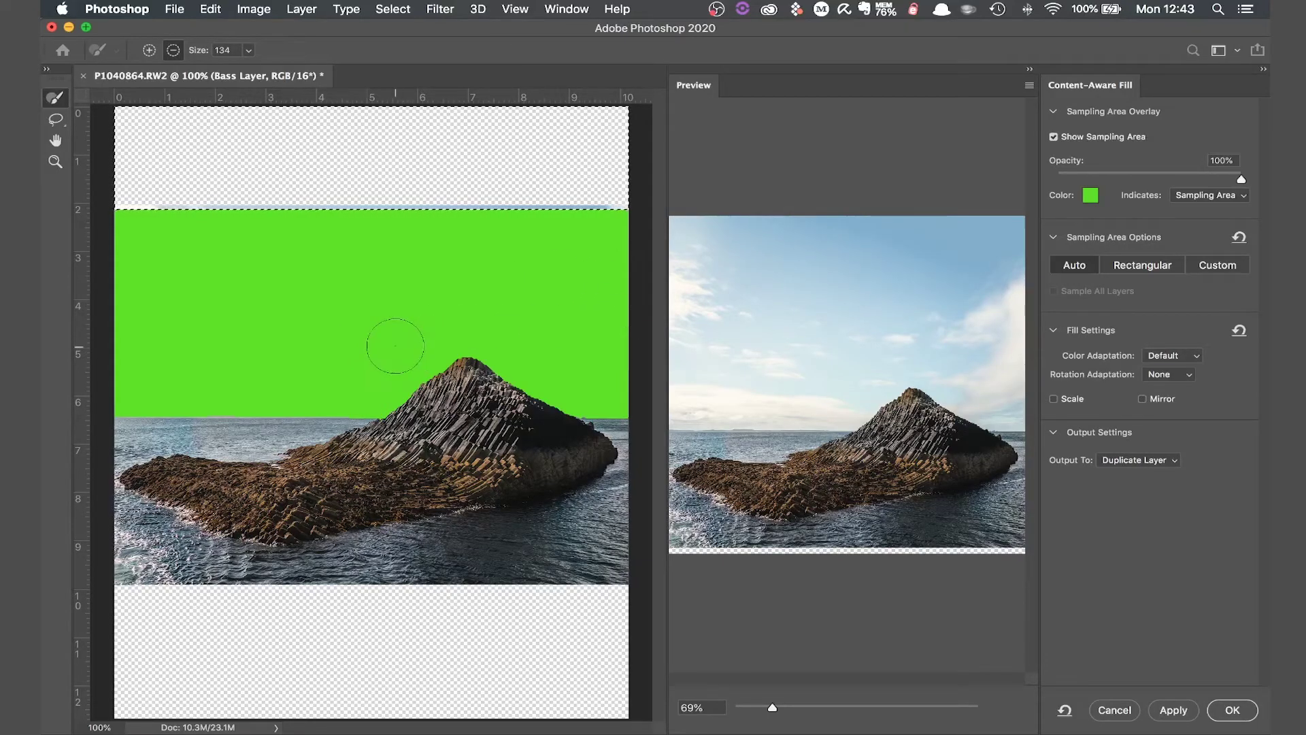
left_click(258, 363)
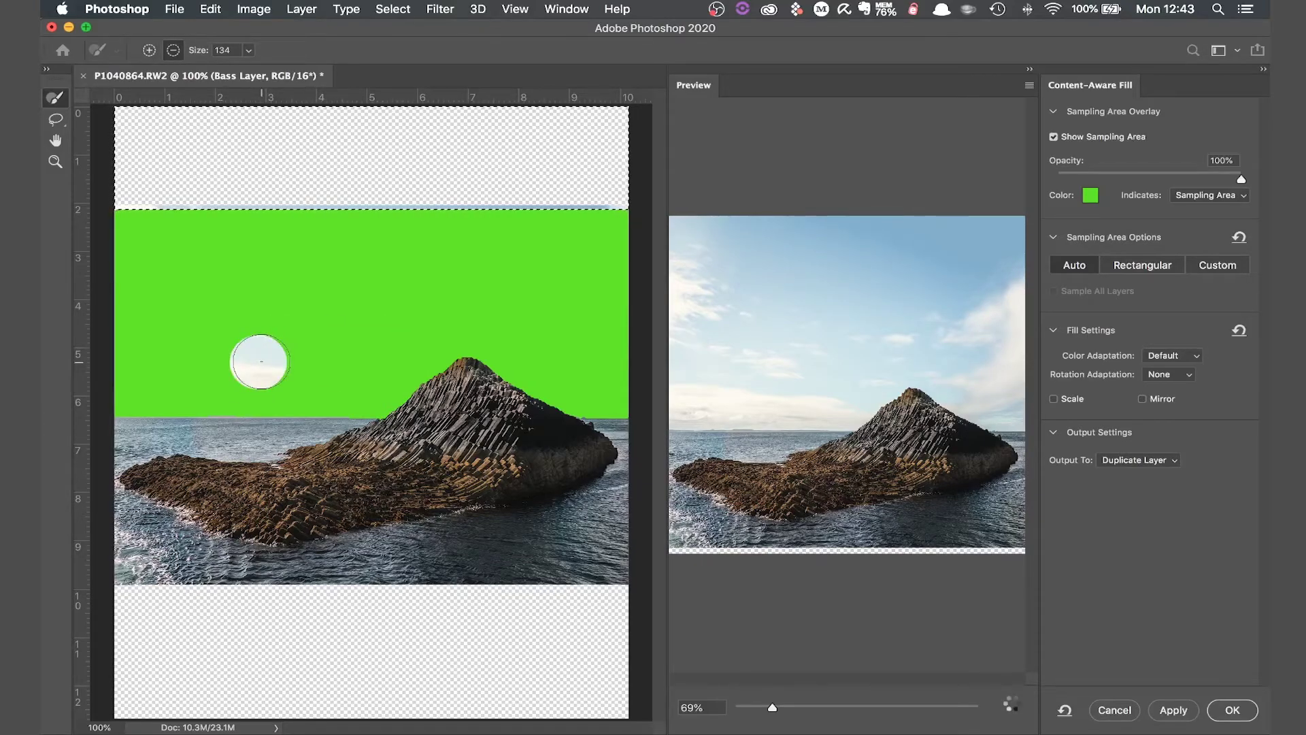
left_click(259, 362, "alt")
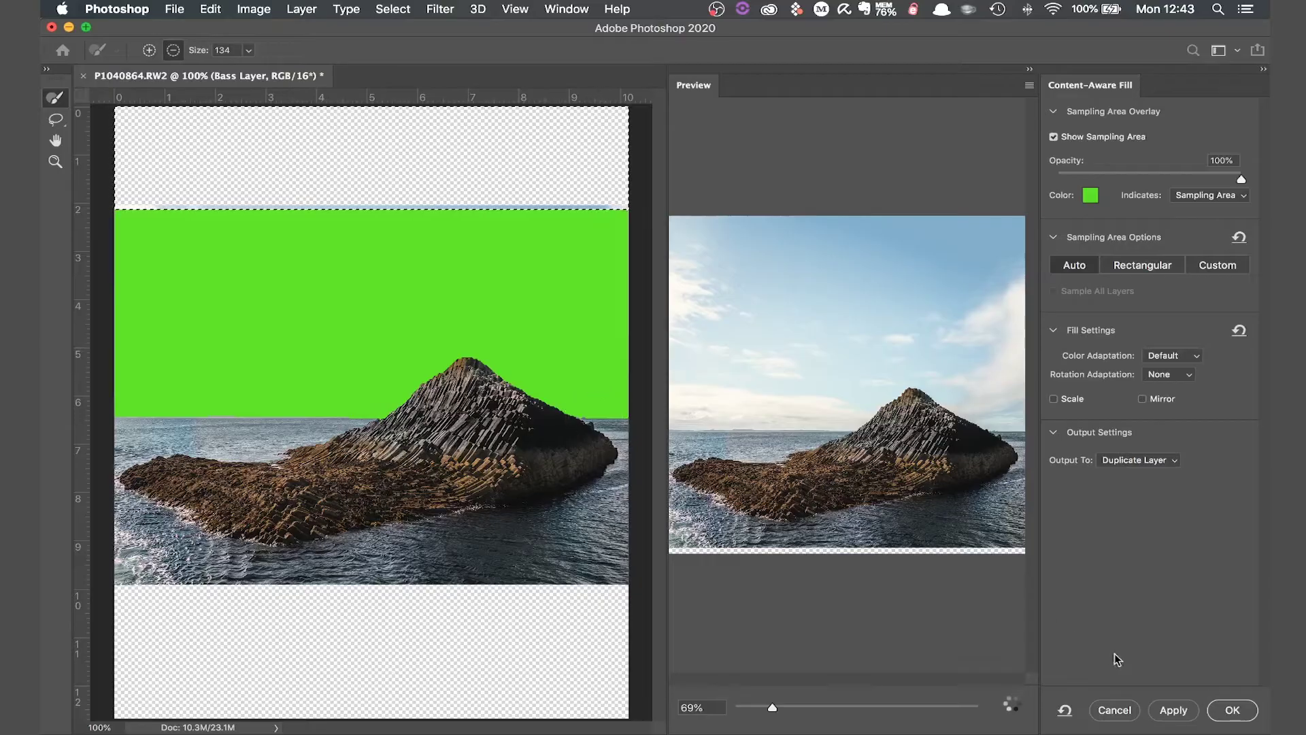
left_click(1231, 711)
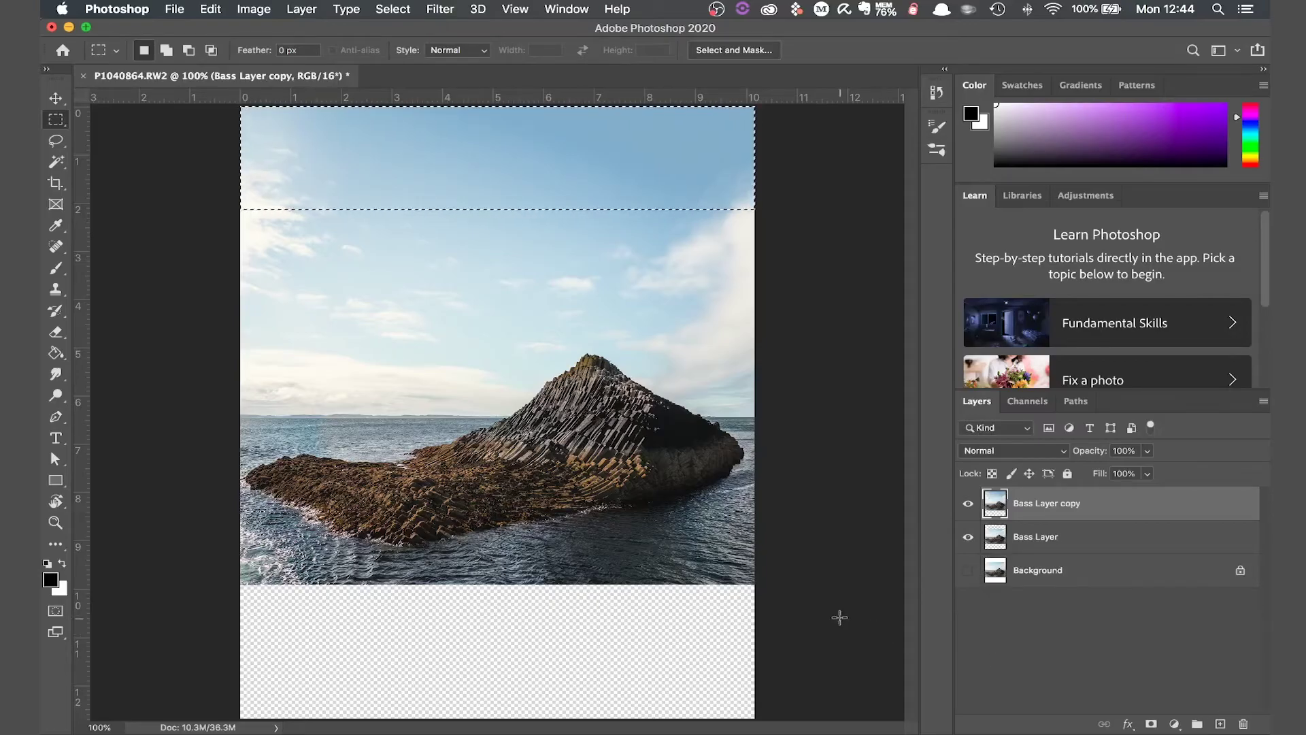
- Deselect, zoom to 200%, and clone sky from a nearby source over the sky's left edge
key("super+d")
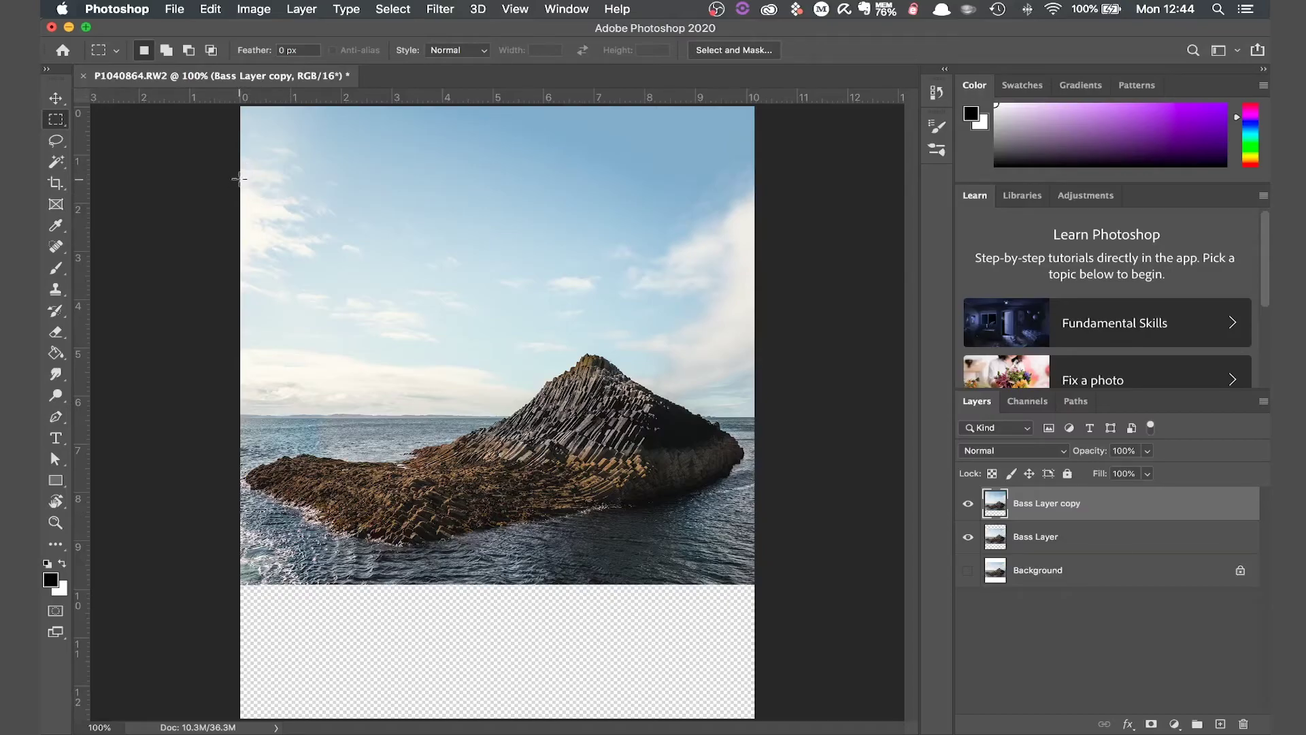
key("super+equal")
scroll(263, 209, "left", 5)
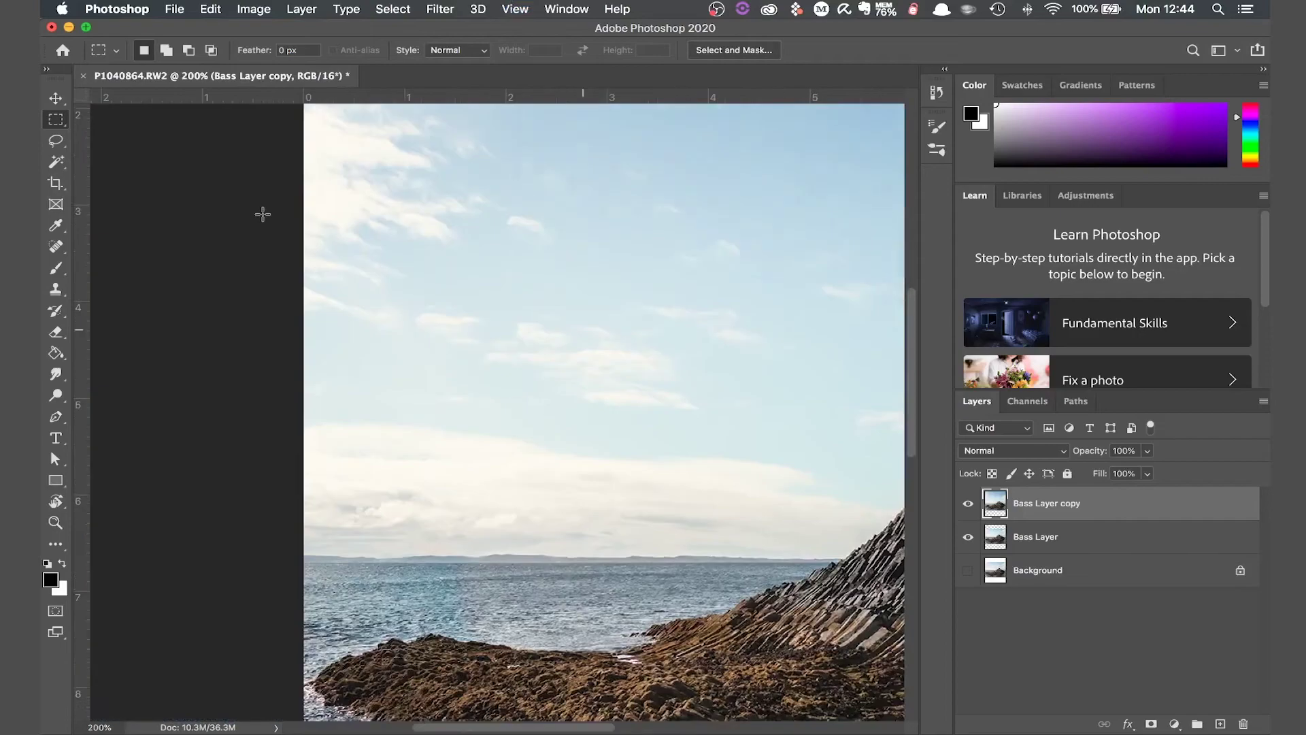
scroll(262, 213, "up", 7)
key("s")
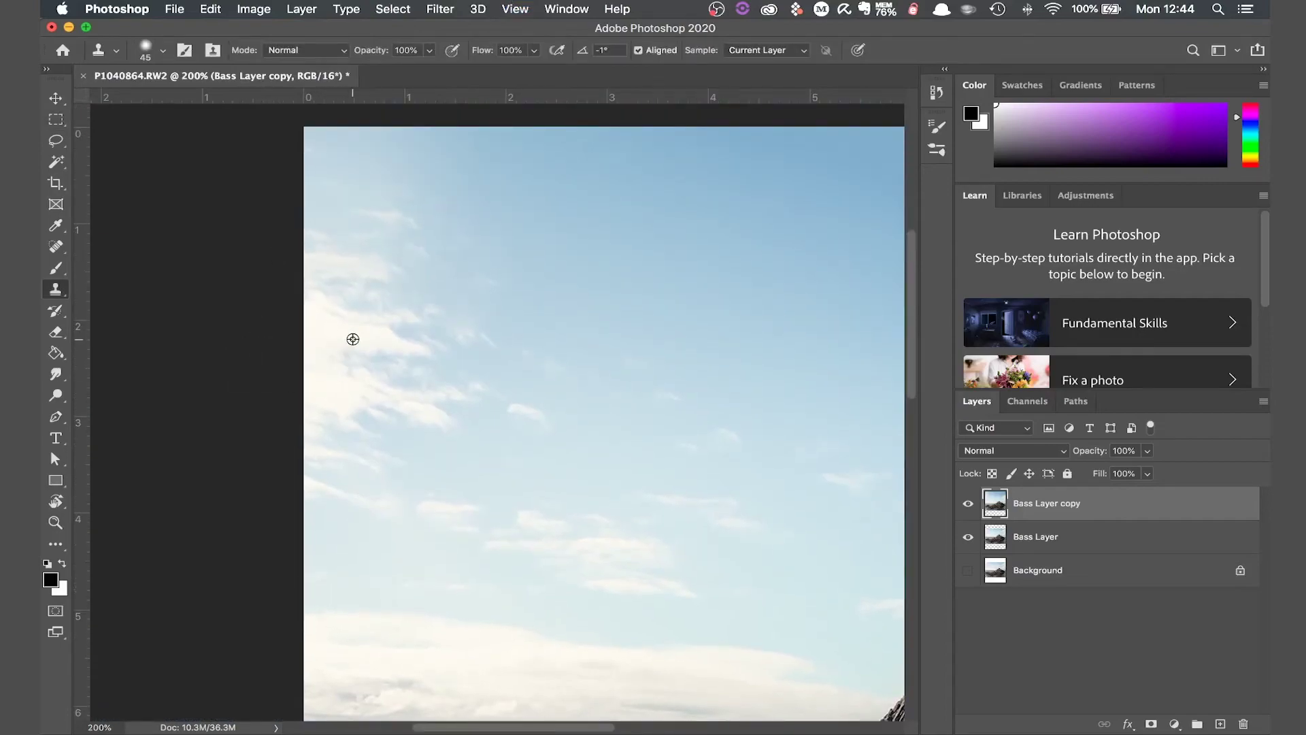
left_click(354, 338, "alt")
mouse_move(324, 283)
left_mouse_down()
mouse_move(307, 267)
mouse_move(310, 293)
mouse_move(313, 276)
mouse_move(344, 299)
mouse_move(300, 233)
mouse_move(372, 377)
mouse_move(370, 345)
mouse_move(340, 319)
left_mouse_up()
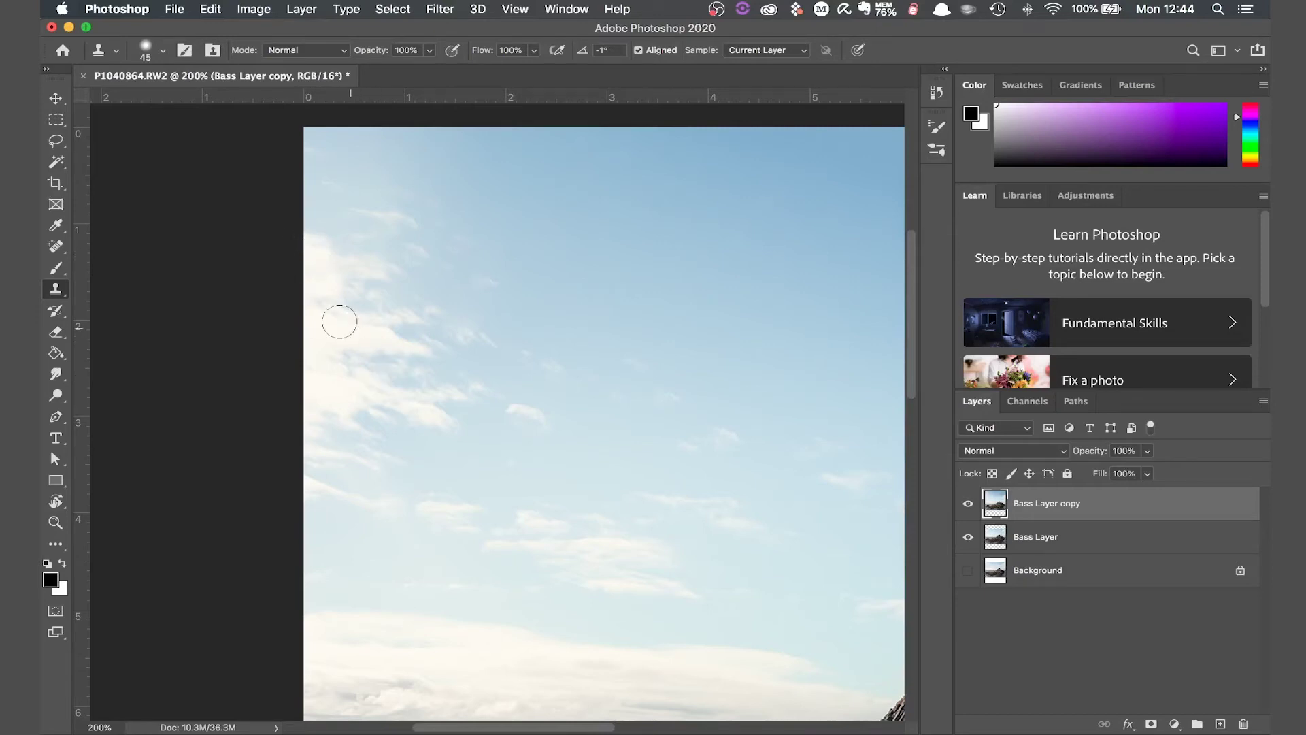
- Retry the left-edge clone from a new sky source, undo it, and start renaming the filled layer
key("super+z")
left_click(379, 338, "alt")
mouse_move(309, 265)
left_mouse_down()
mouse_move(306, 241)
mouse_move(309, 262)
left_mouse_up()
key("super+minus")
key("super+z")
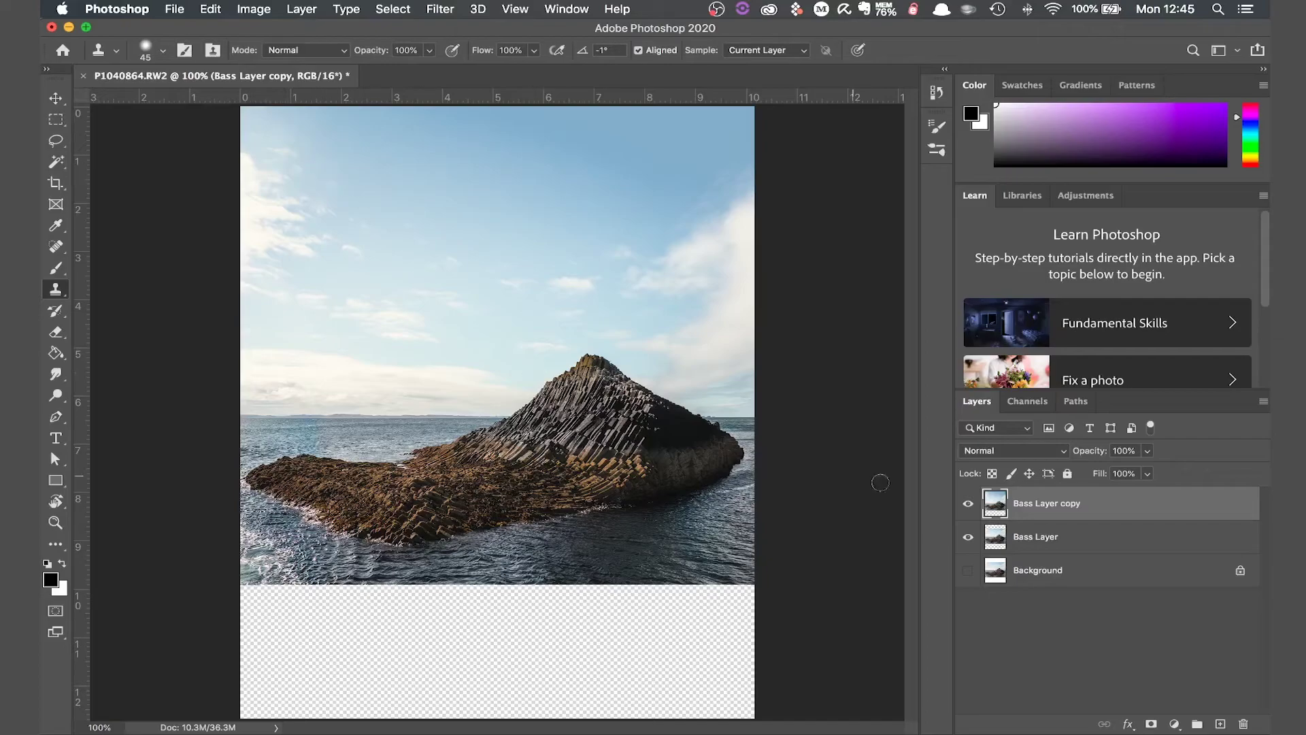
double_click(1060, 502)
- Rename the copy layer 'Sky Layer' and marquee-select the empty strip below the photo
type("Sky Layer")
key("Return")
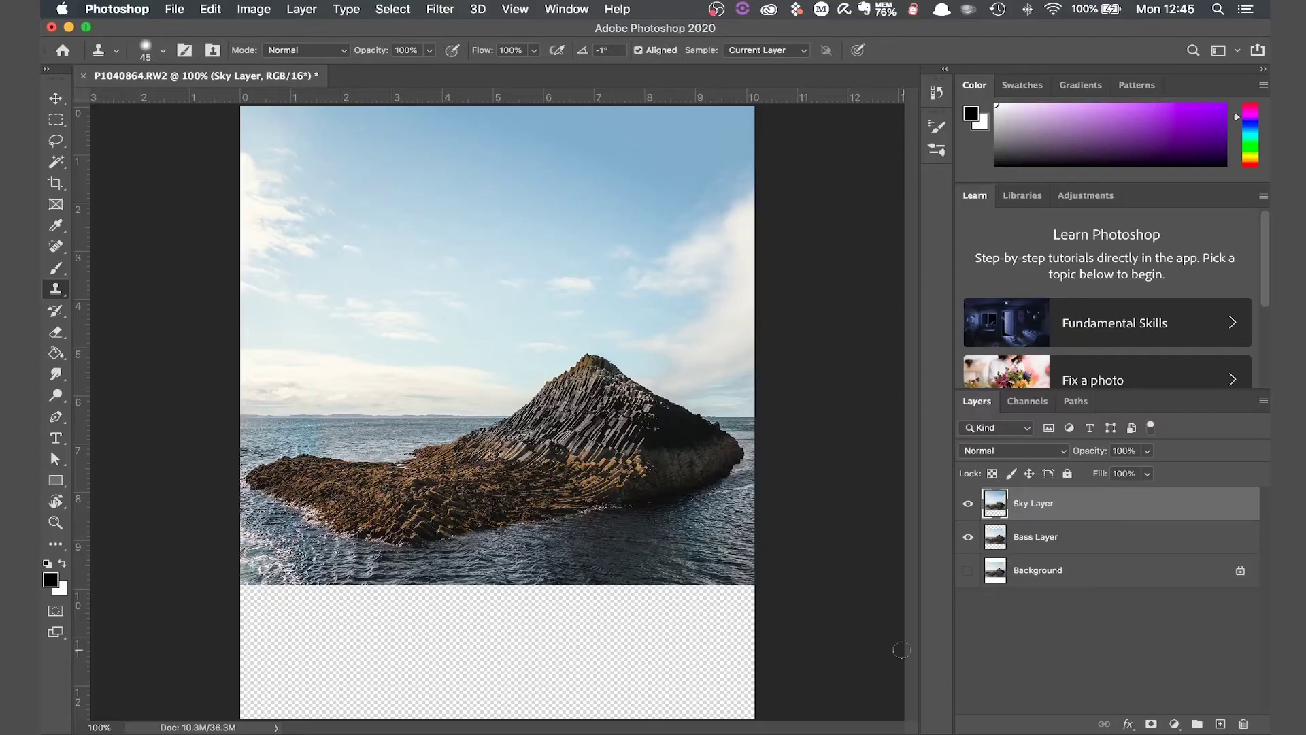
left_click(57, 120)
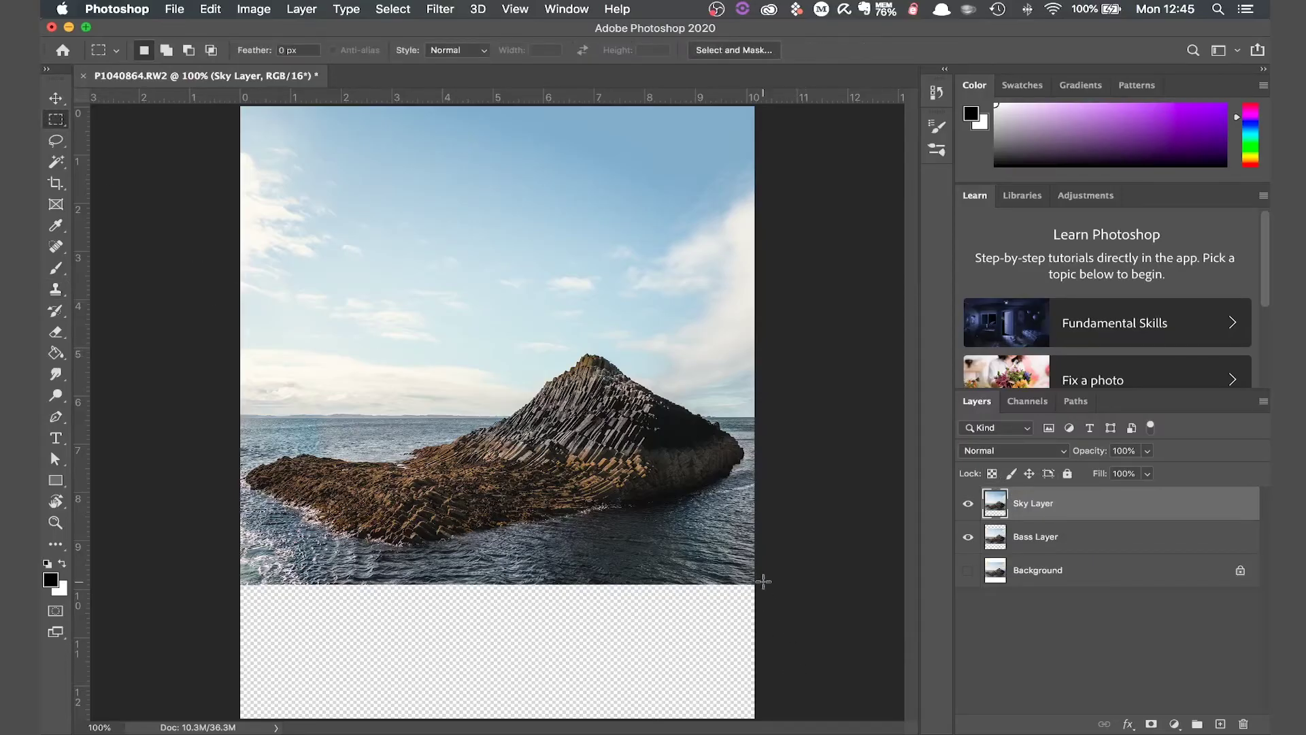
left_click_drag(759, 574, 728, 587)
left_click(769, 575)
left_click_drag(753, 574, 178, 734)
left_click(211, 9)
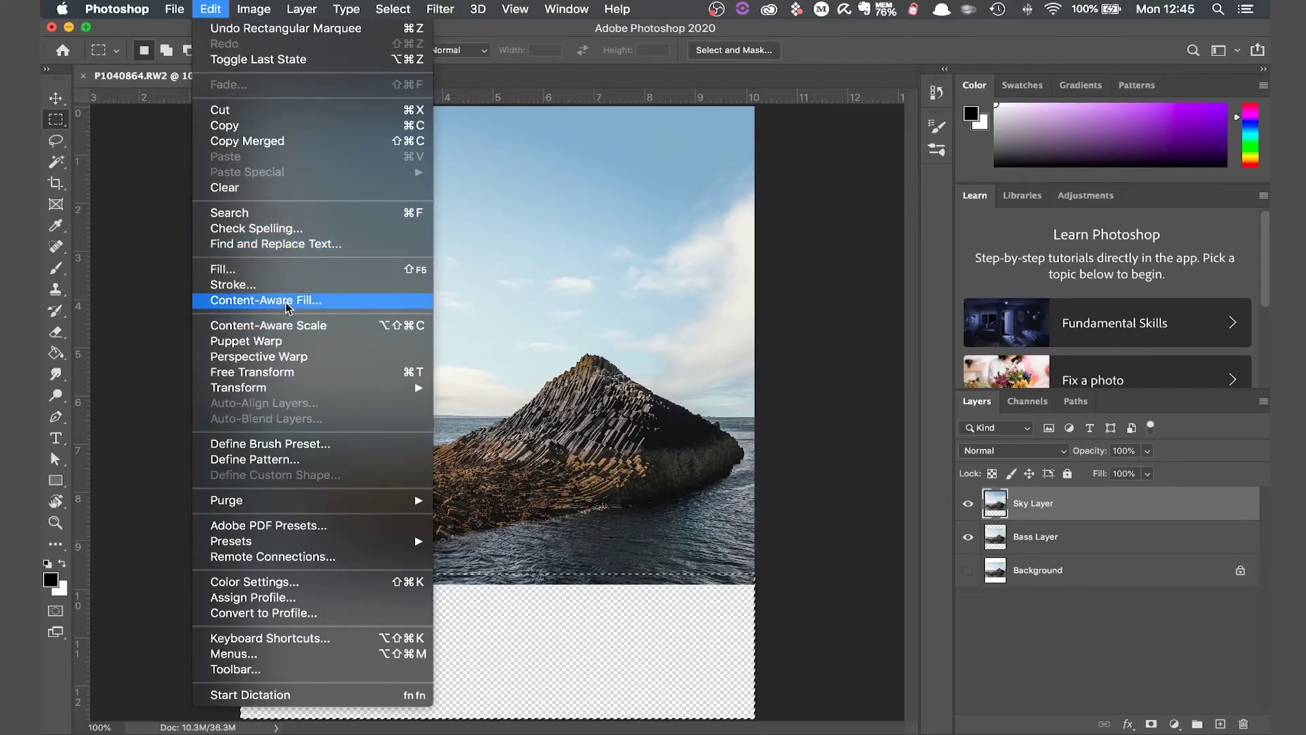
- Start Content-Aware Fill, remove the sky and peak from sampling, and set the brush to 40
left_click(269, 300)
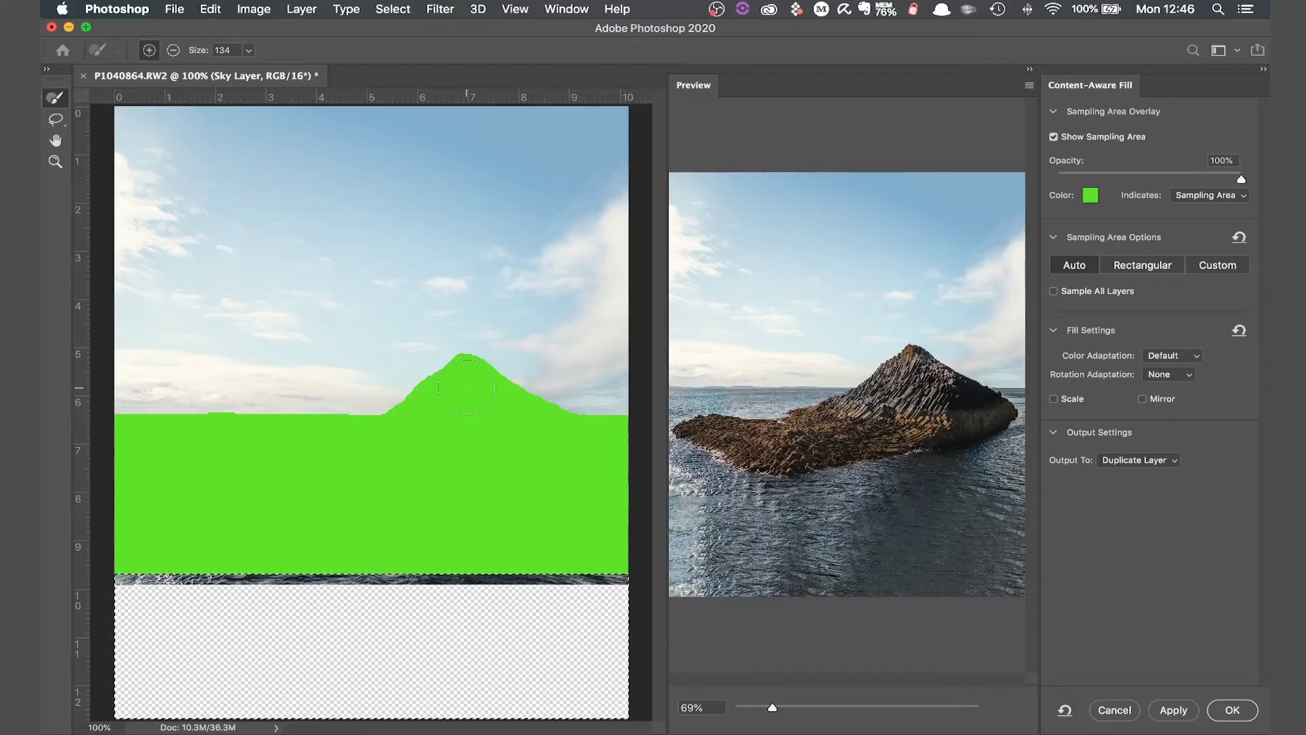
mouse_move(457, 402)
left_mouse_down()
mouse_move(451, 374)
mouse_move(442, 401)
mouse_move(578, 425)
mouse_move(558, 440)
mouse_move(576, 448)
mouse_move(609, 439)
mouse_move(529, 503)
mouse_move(495, 482)
mouse_move(319, 481)
mouse_move(198, 504)
mouse_move(151, 473)
mouse_move(375, 454)
mouse_move(436, 506)
mouse_move(218, 515)
mouse_move(309, 517)
left_mouse_up()
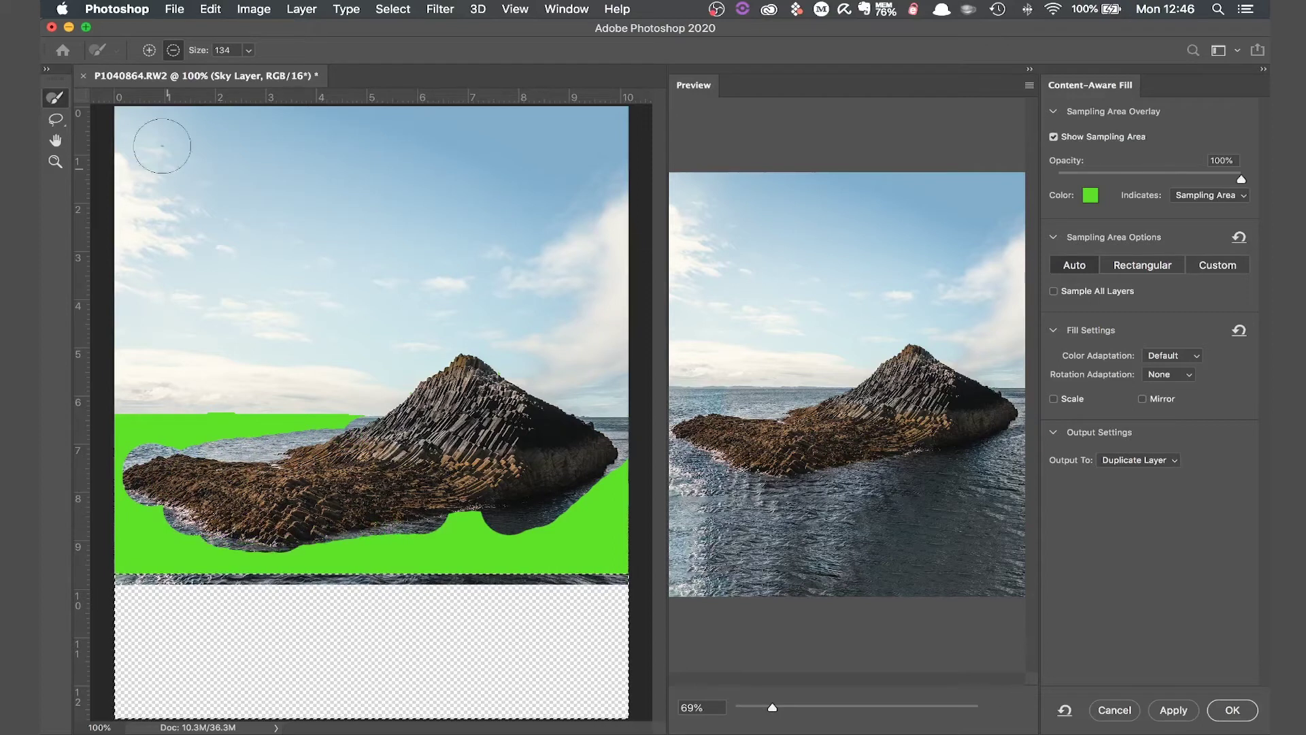
left_click(249, 53)
left_click_drag(249, 72, 196, 78)
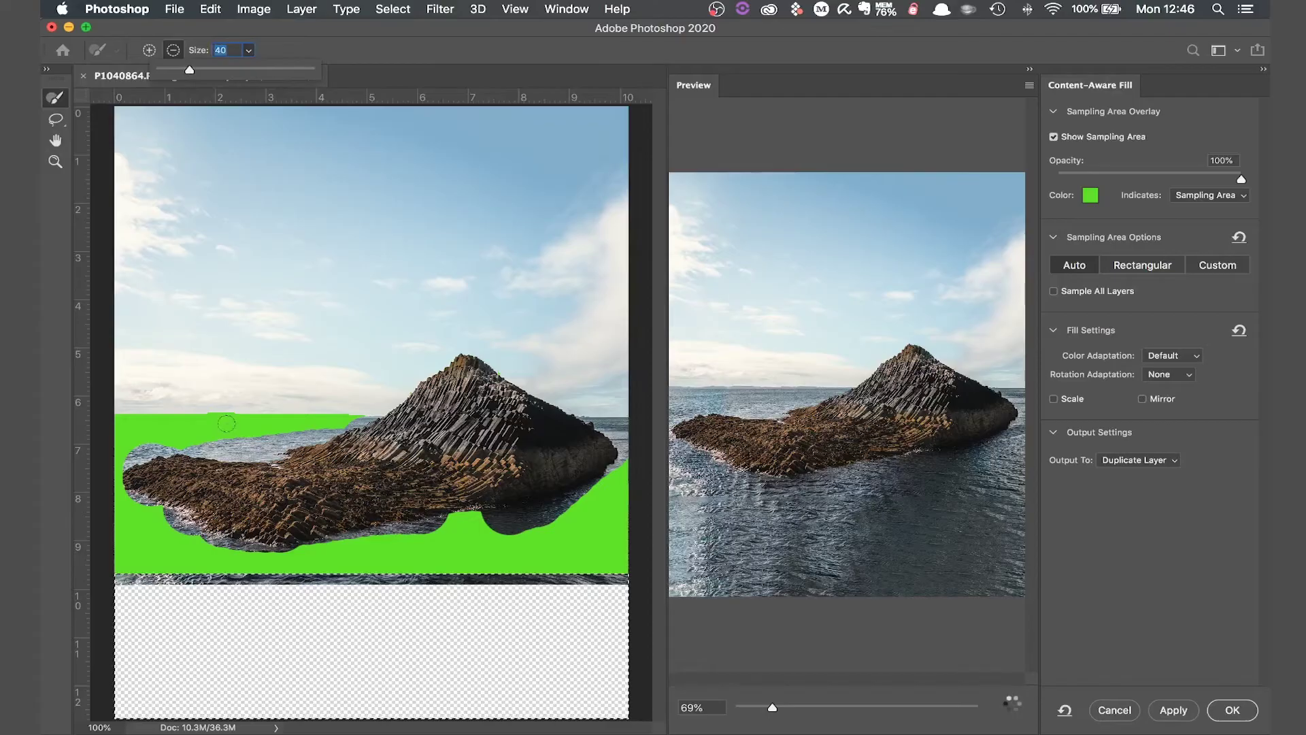
left_click(242, 443)
- Add the shoreline water around the rock to the sampling area and apply the fill
key("alt")
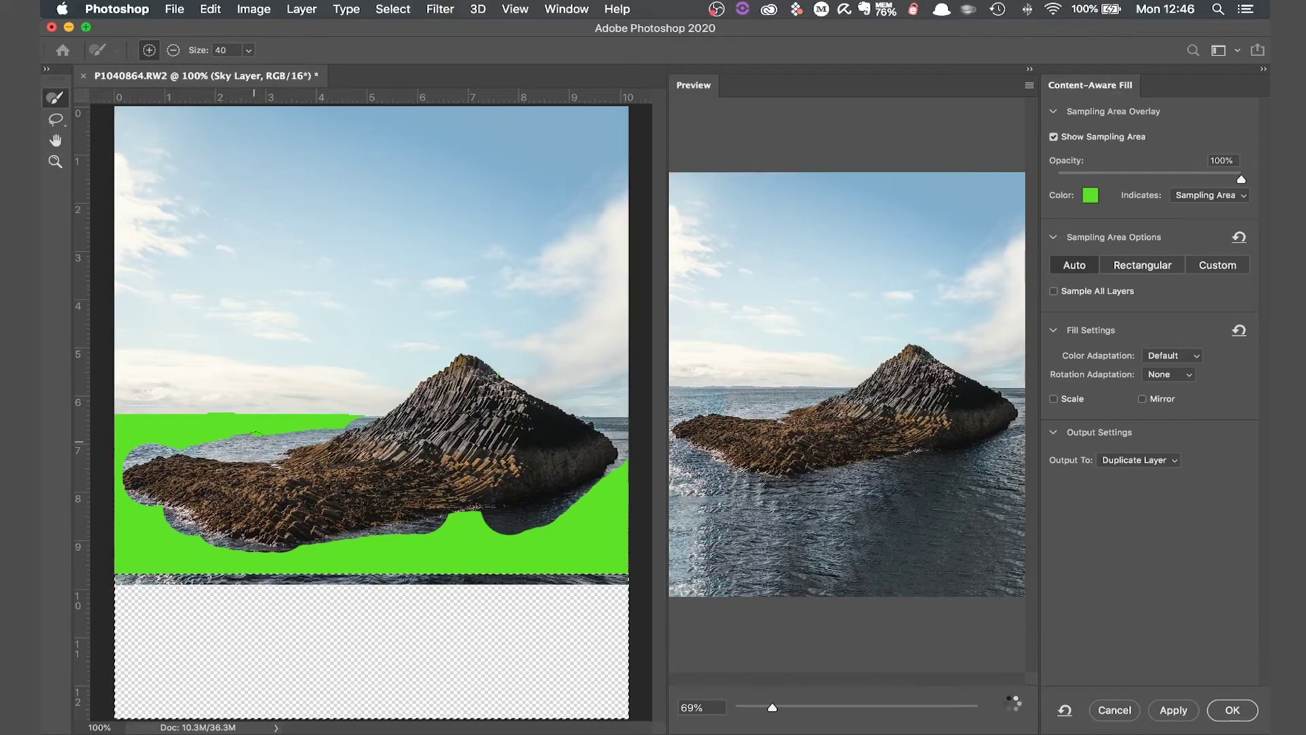
left_click(247, 441)
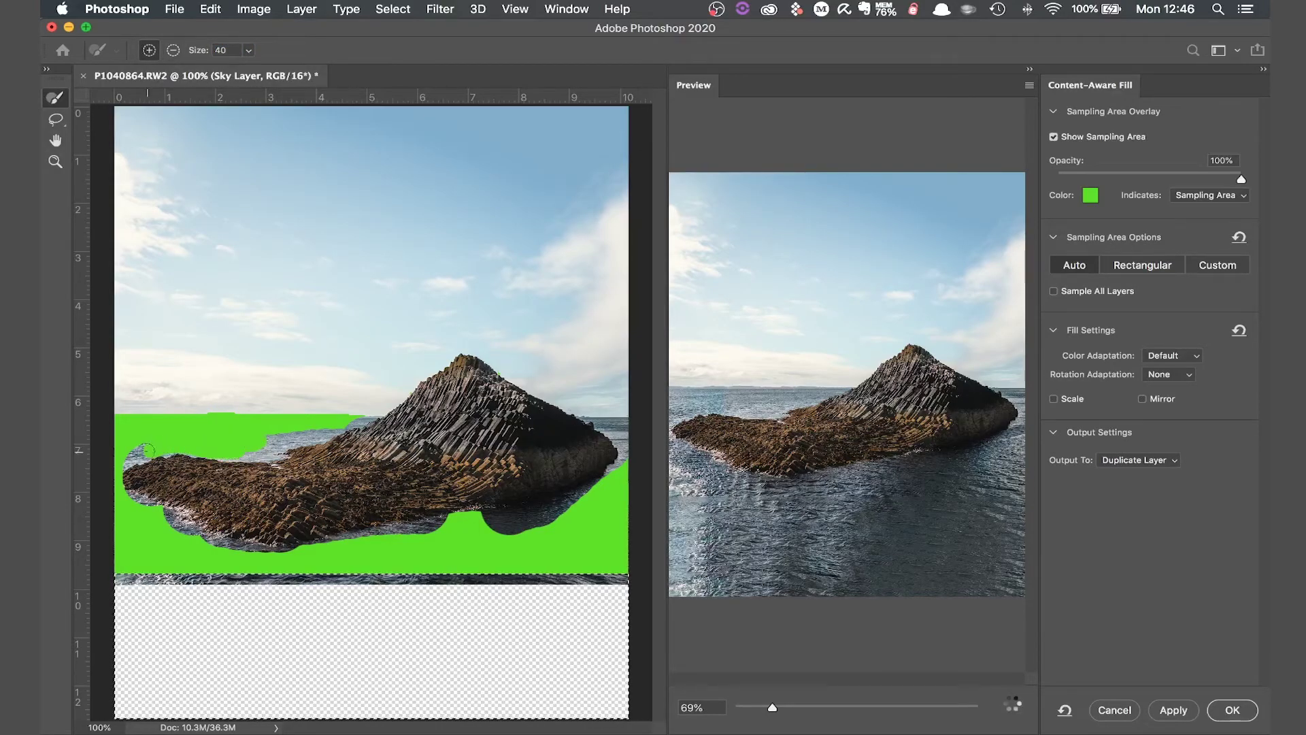
mouse_move(244, 446)
left_mouse_down()
mouse_move(283, 450)
mouse_move(308, 426)
left_mouse_up()
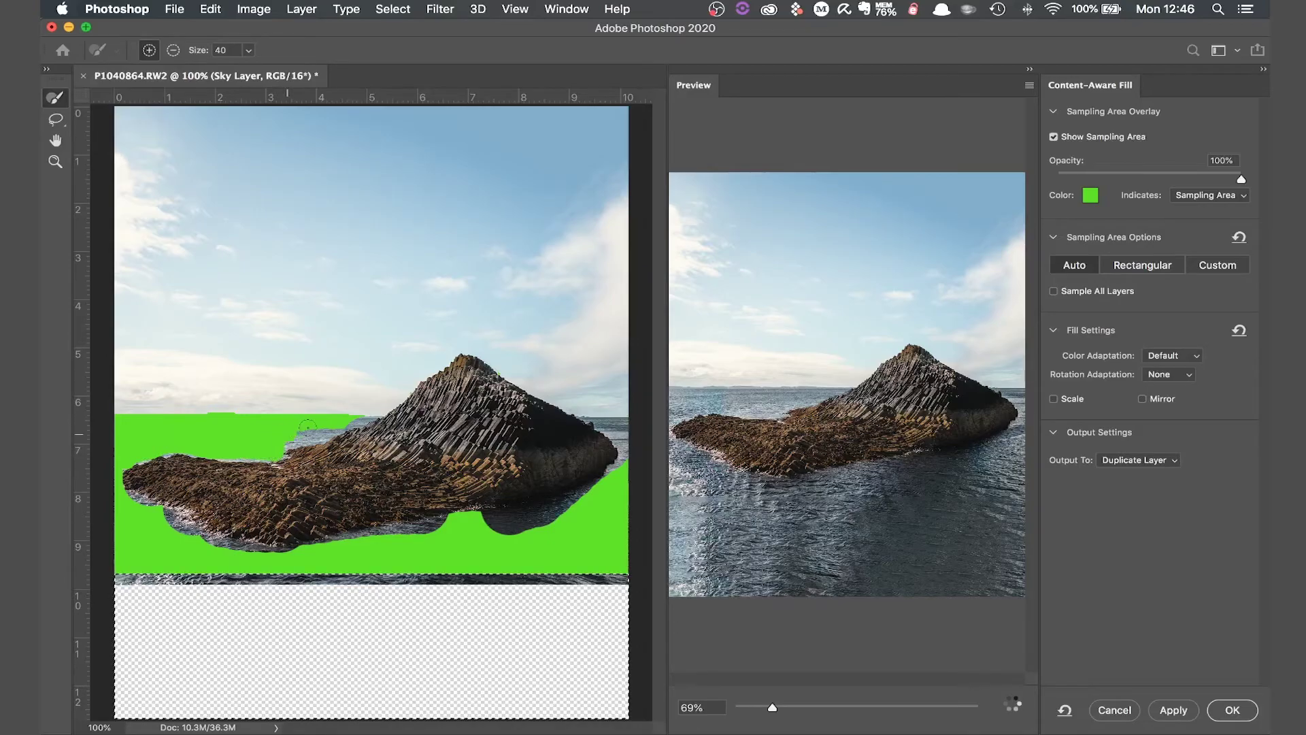
left_click(355, 423)
key("alt")
key("alt")
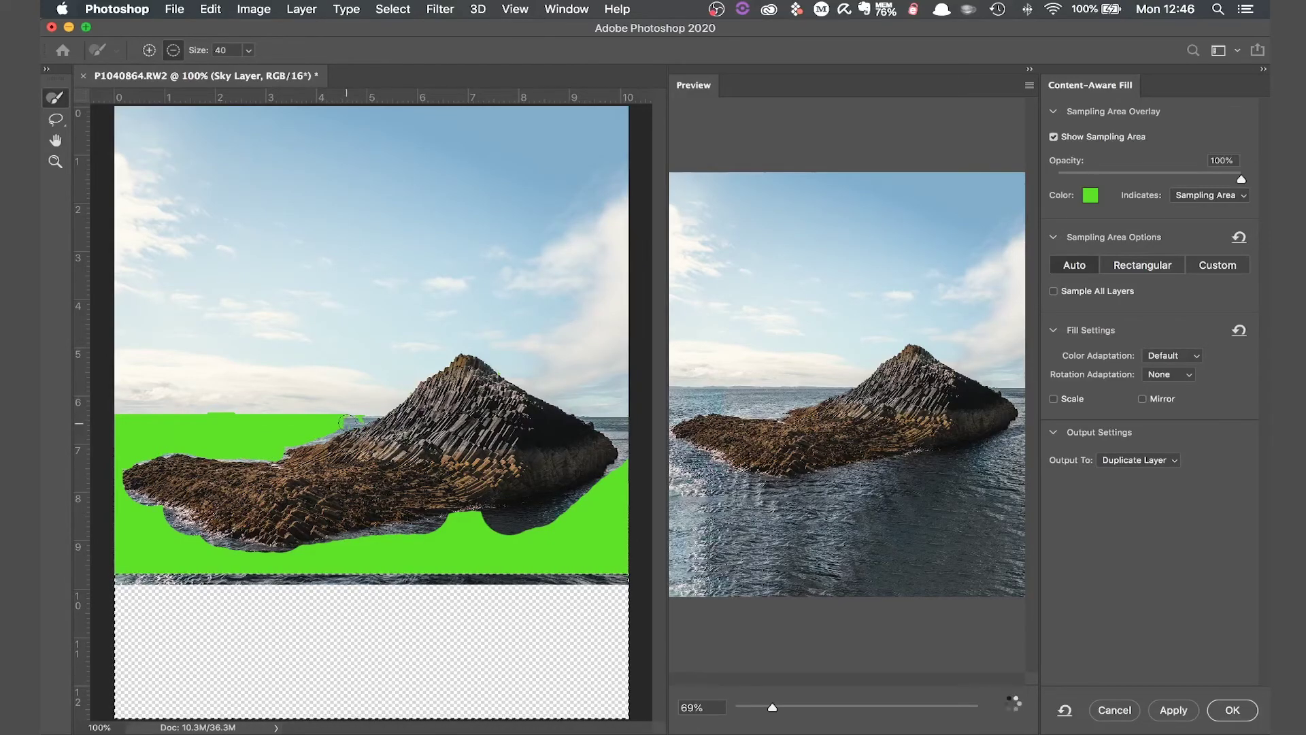
left_click(349, 420)
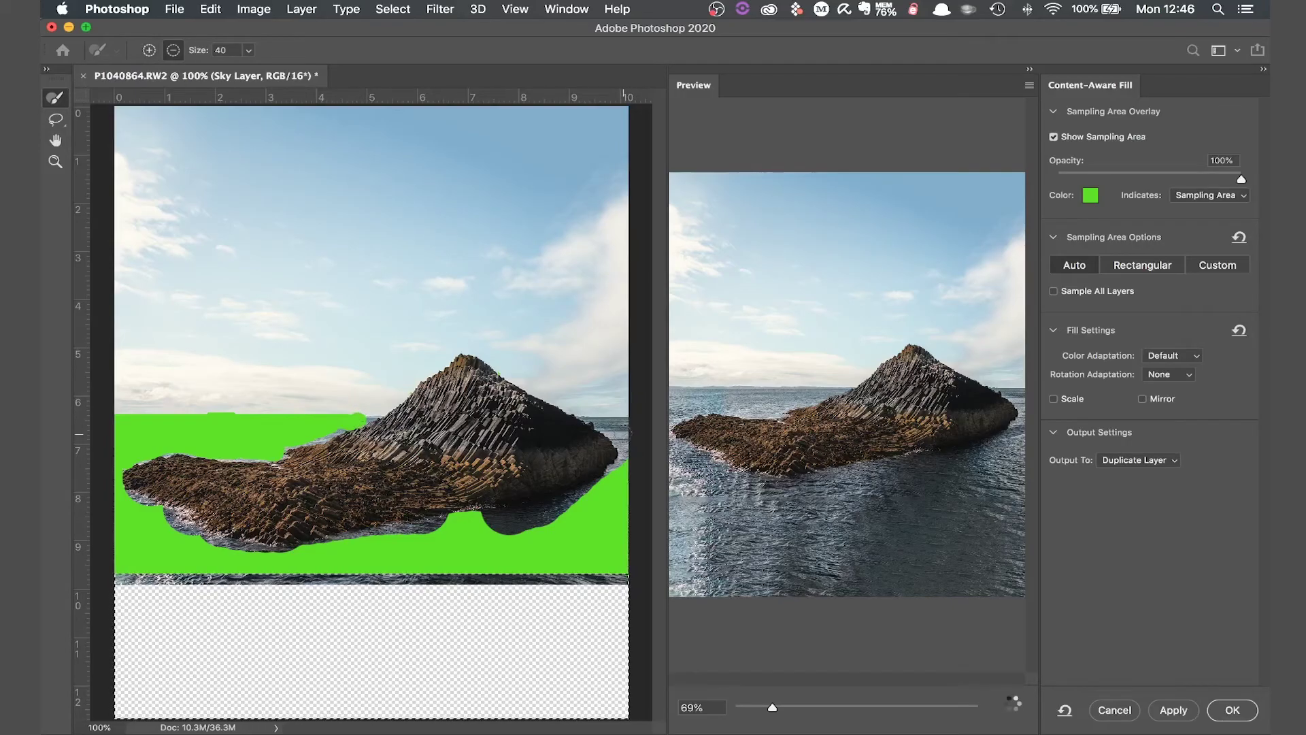
left_click(616, 426)
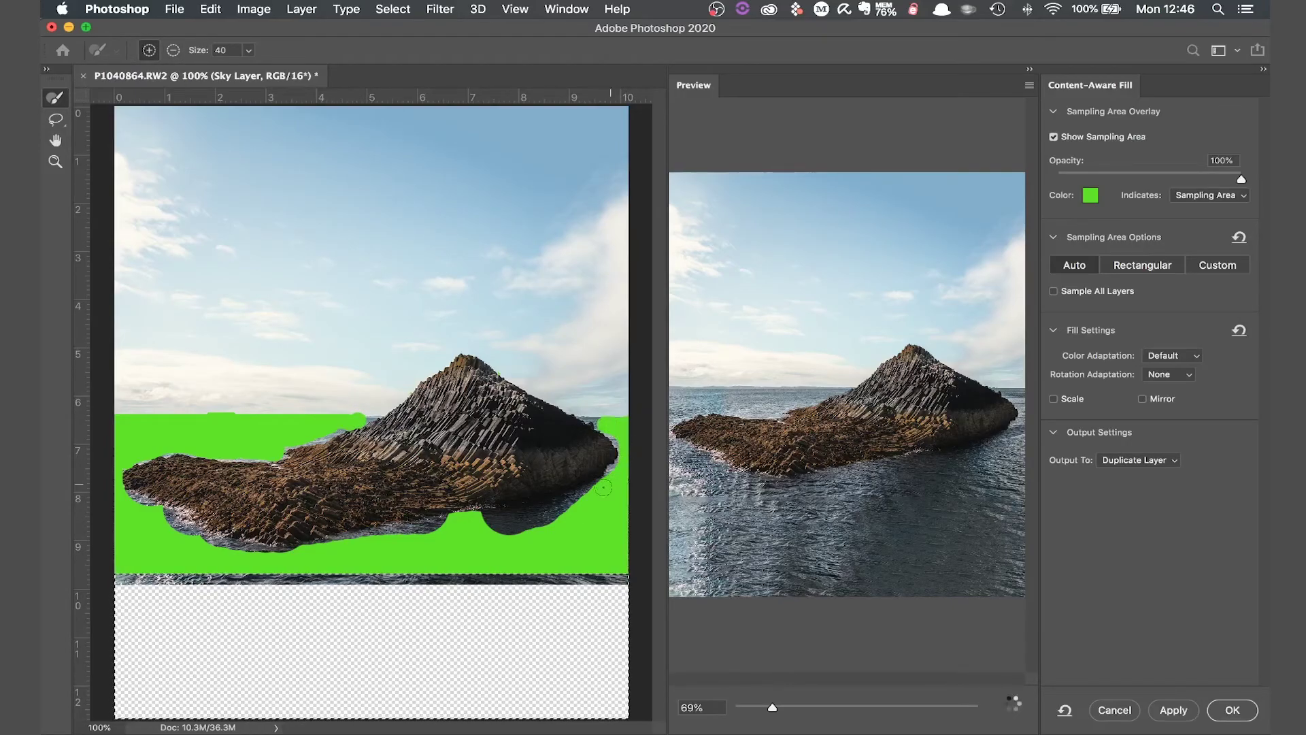
mouse_move(604, 487)
left_mouse_down()
mouse_move(547, 522)
mouse_move(502, 533)
mouse_move(555, 512)
mouse_move(487, 528)
mouse_move(581, 500)
left_mouse_up()
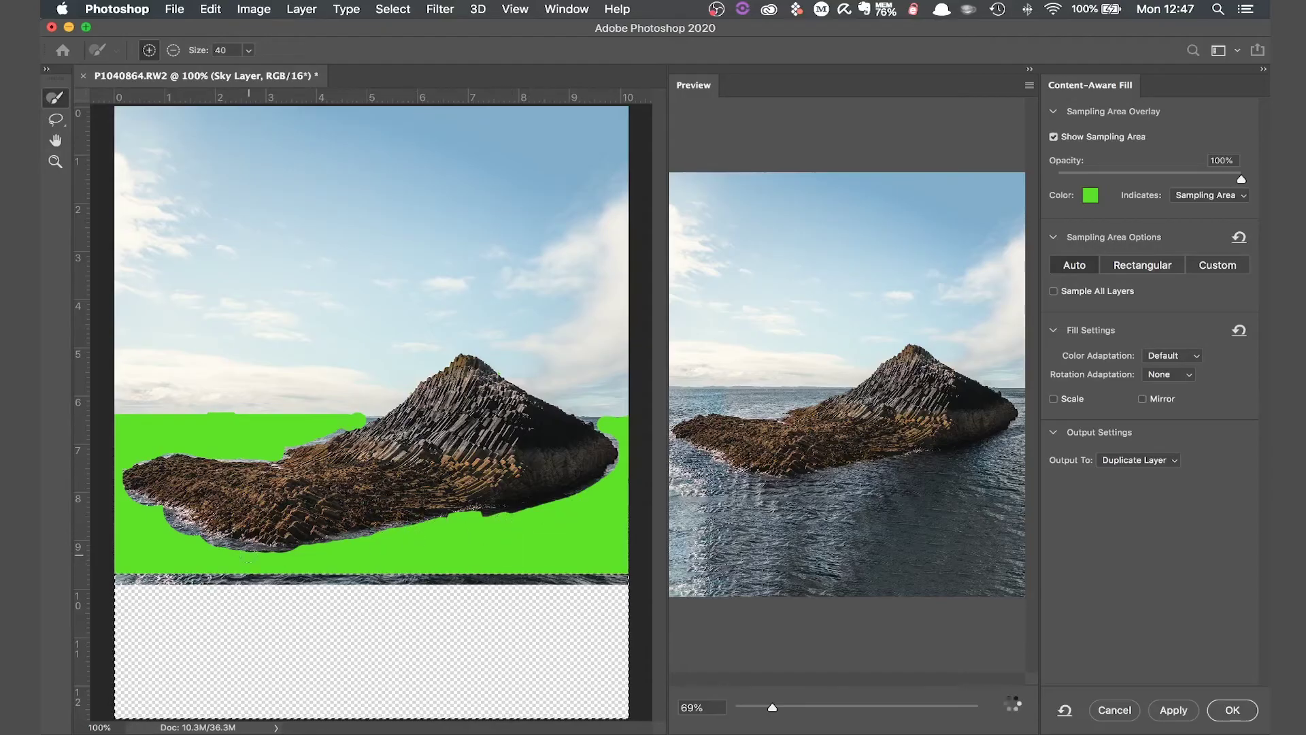
left_click(182, 537)
left_click(173, 49)
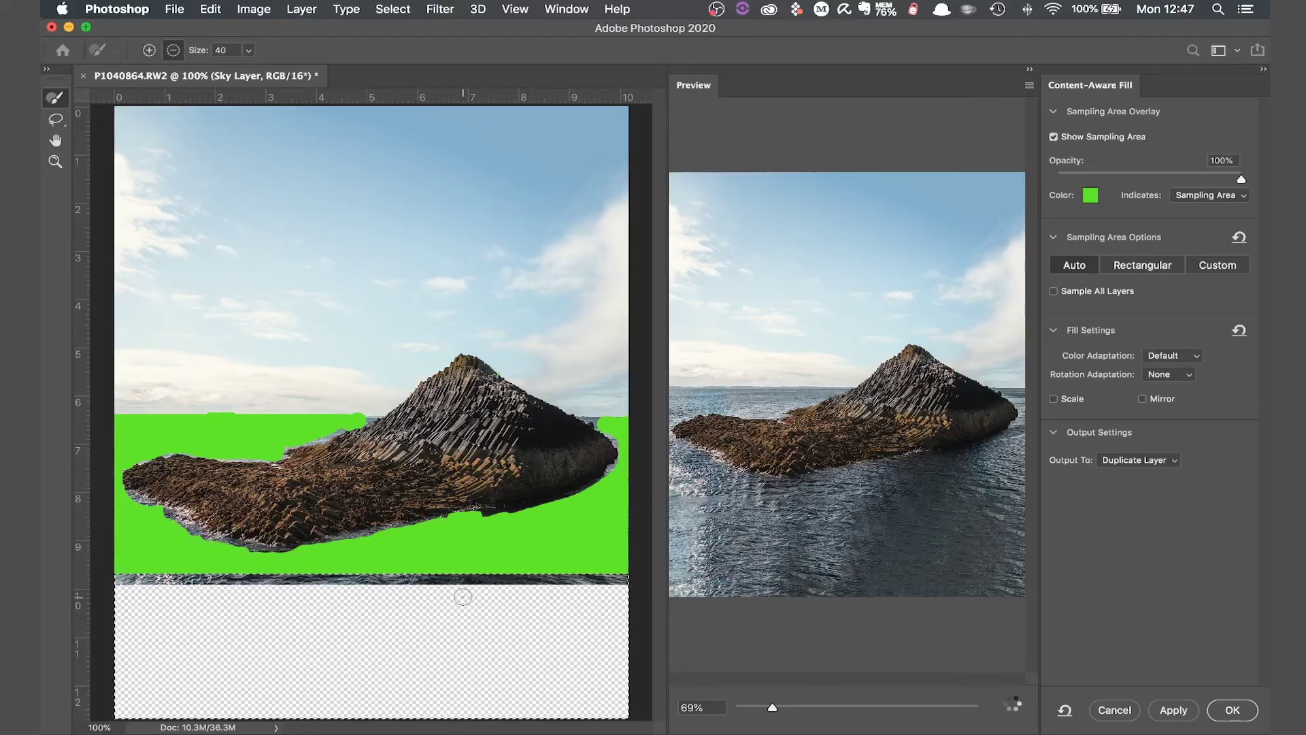
left_click(1231, 710)
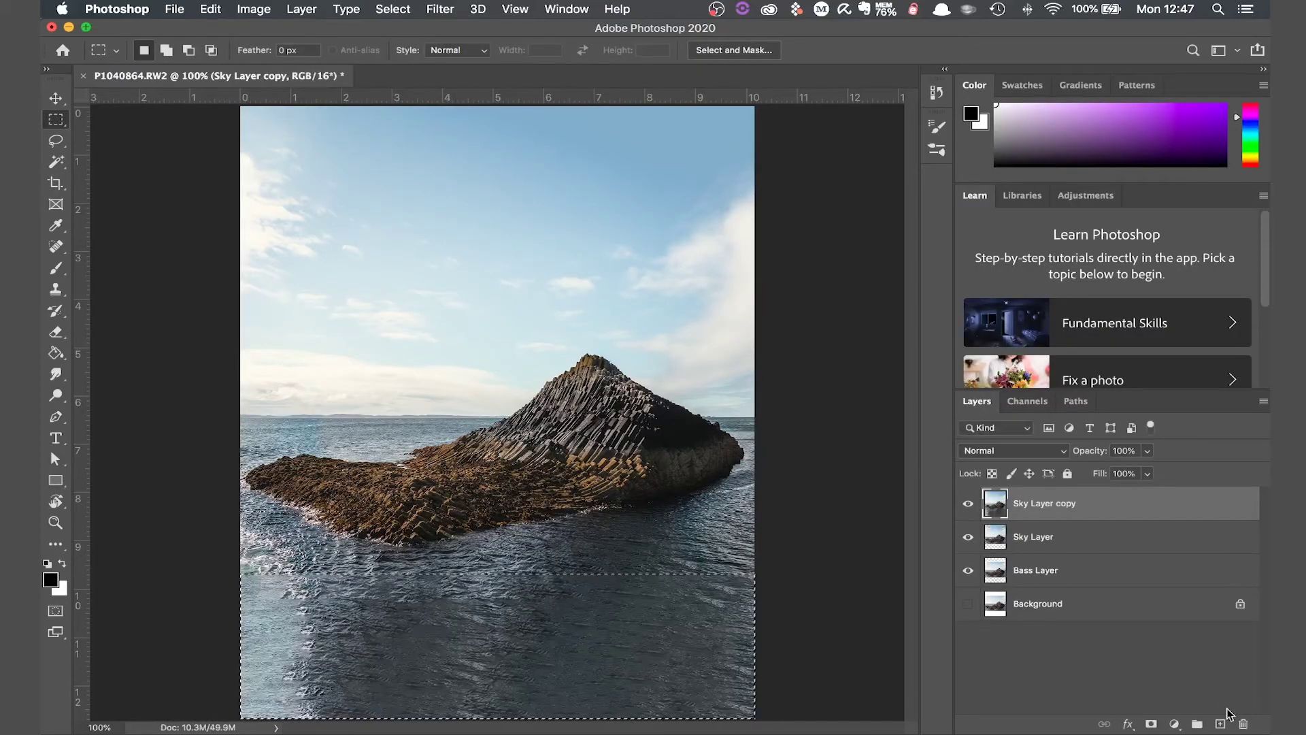
- Deselect, then hide Bass Layer and Sky Layer copy
key("super+d")
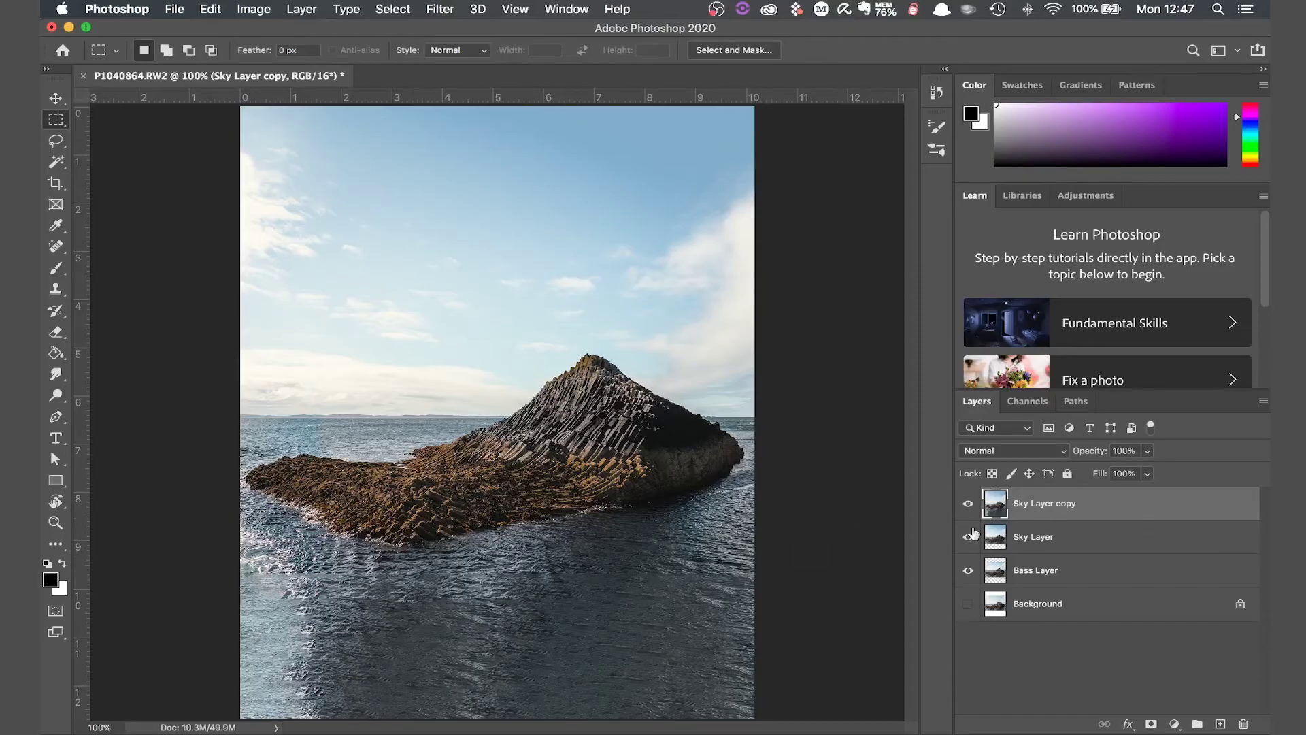
left_click(968, 570)
left_click(968, 503)
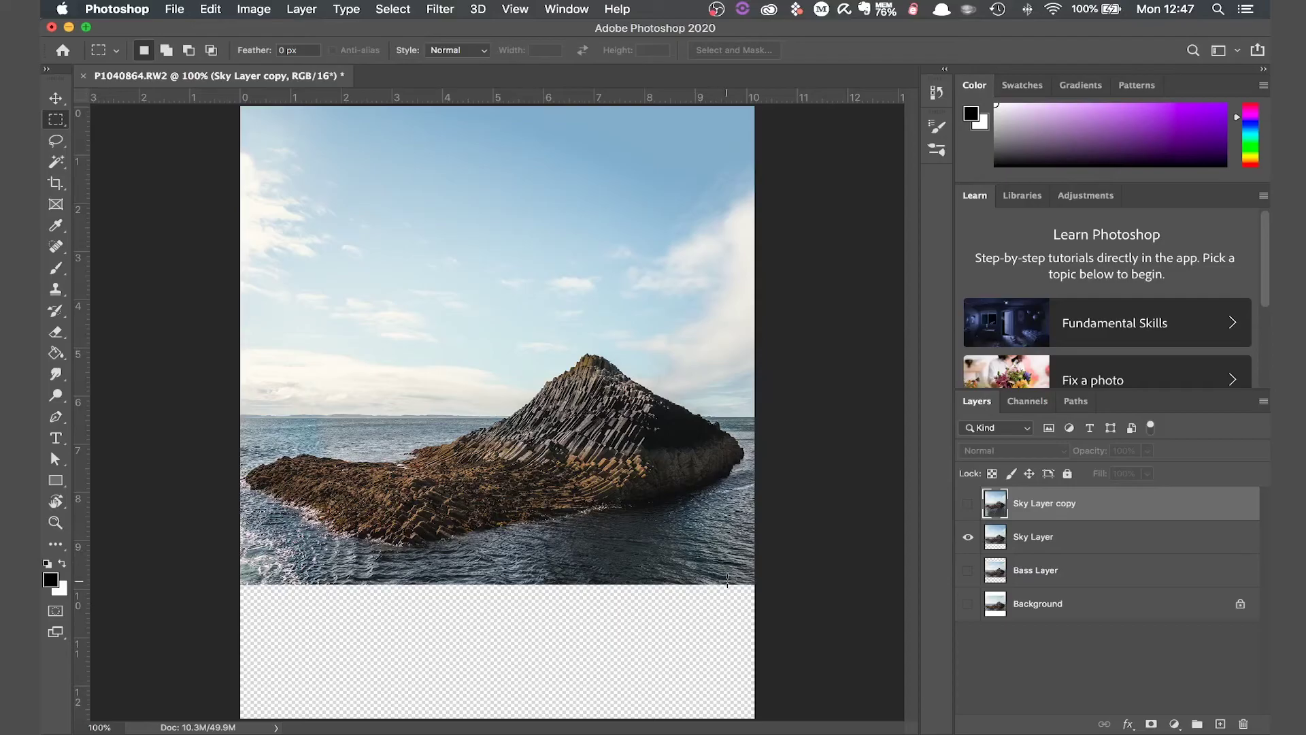
- Show Sky Layer copy, add a layer mask, and paint out the water seam with a black size-45 brush
left_click(968, 504)
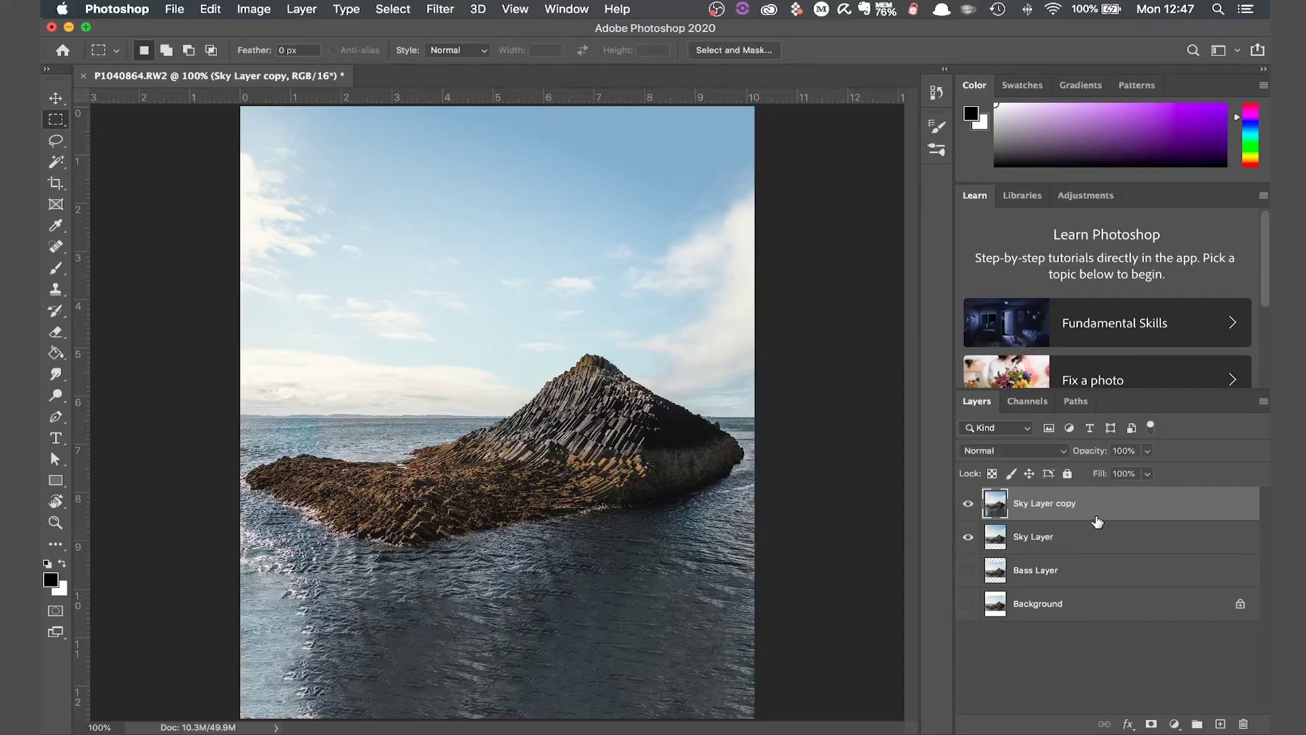
left_click(1151, 724)
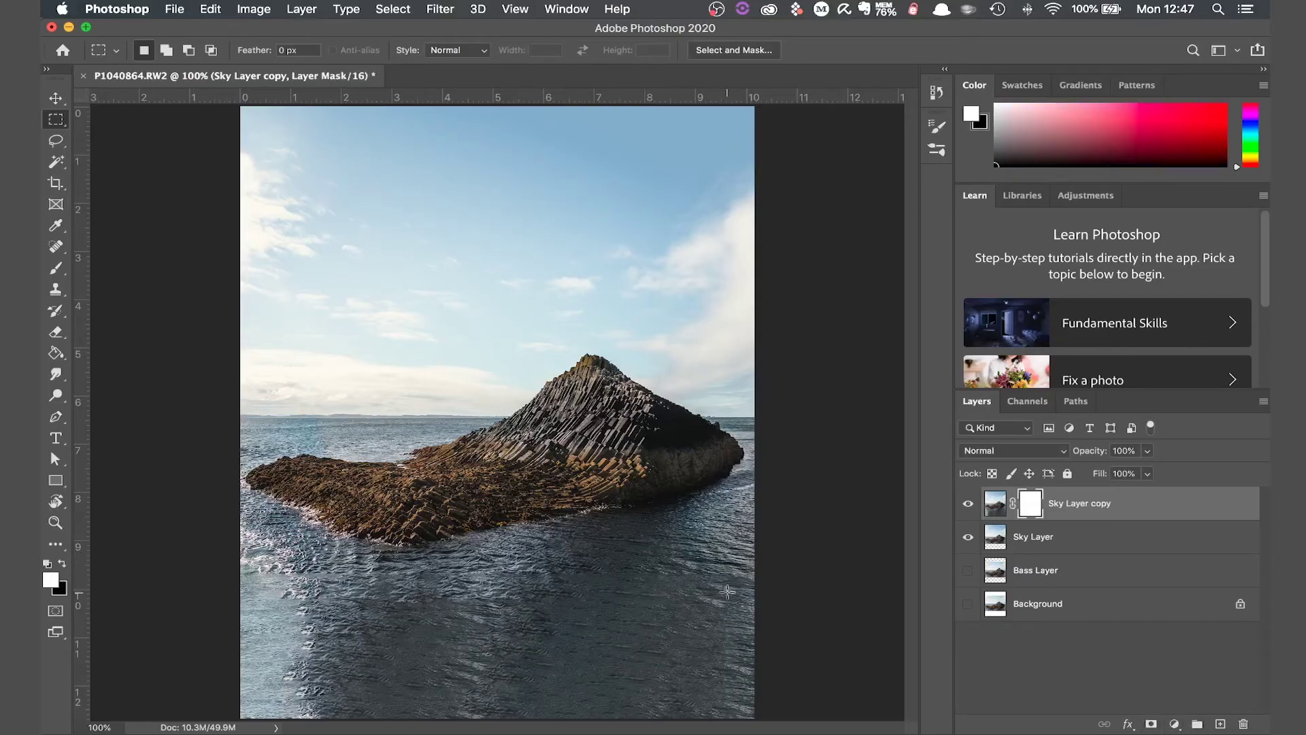
key("x")
scroll(744, 568, "up", 2)
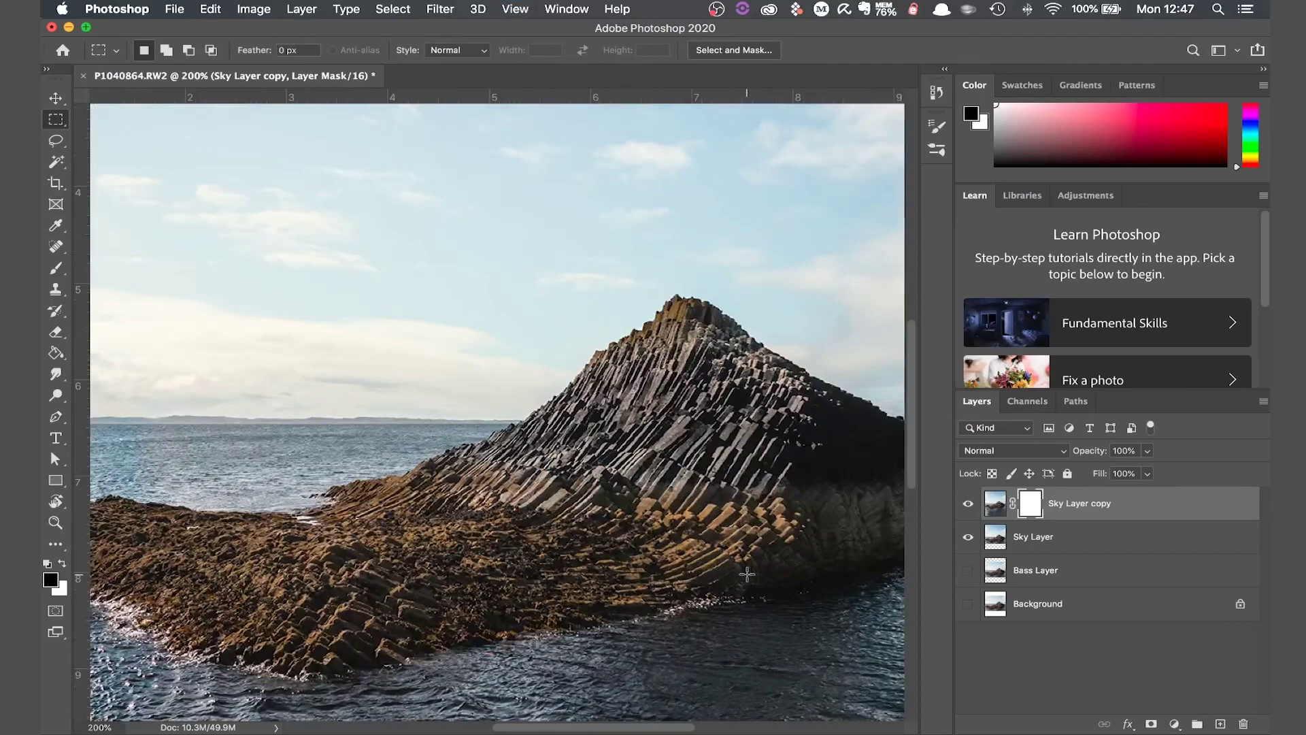
scroll(743, 568, "down", 1)
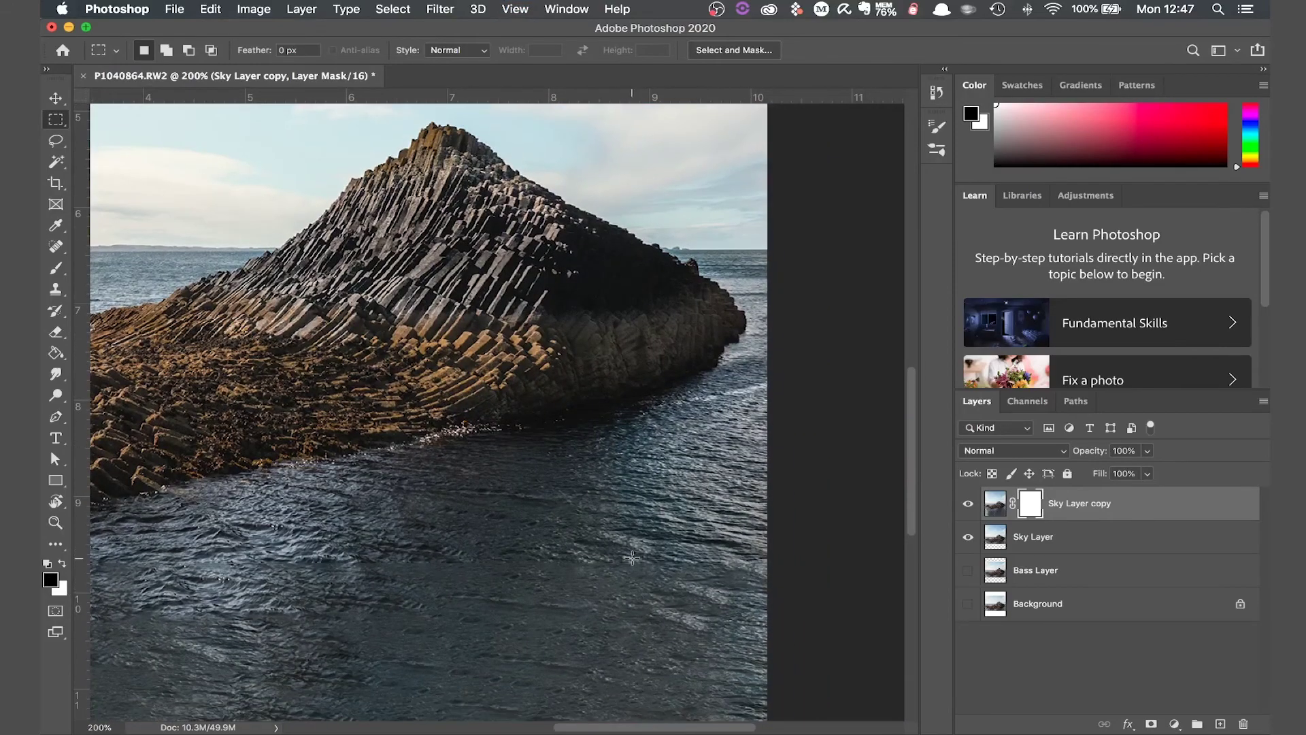
key("b")
key("bracketleft")
key("bracketleft")
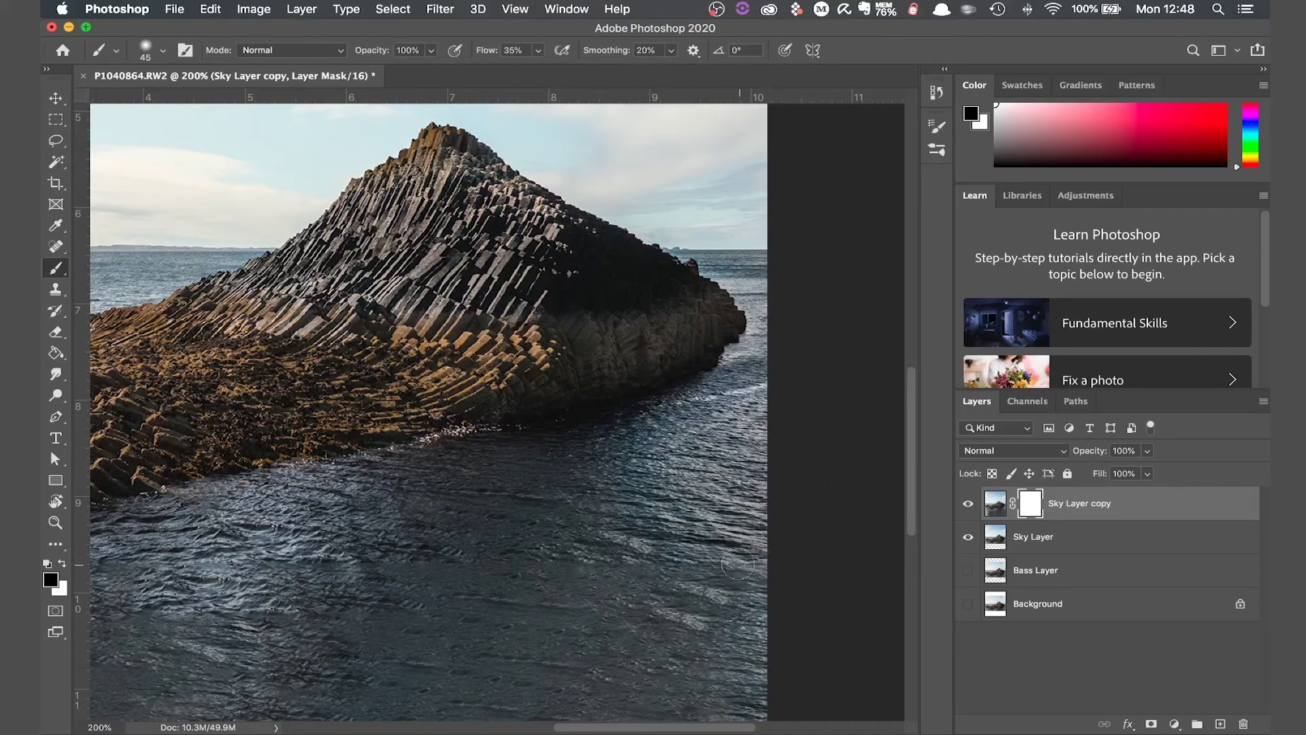
left_click_drag(674, 567, 282, 568)
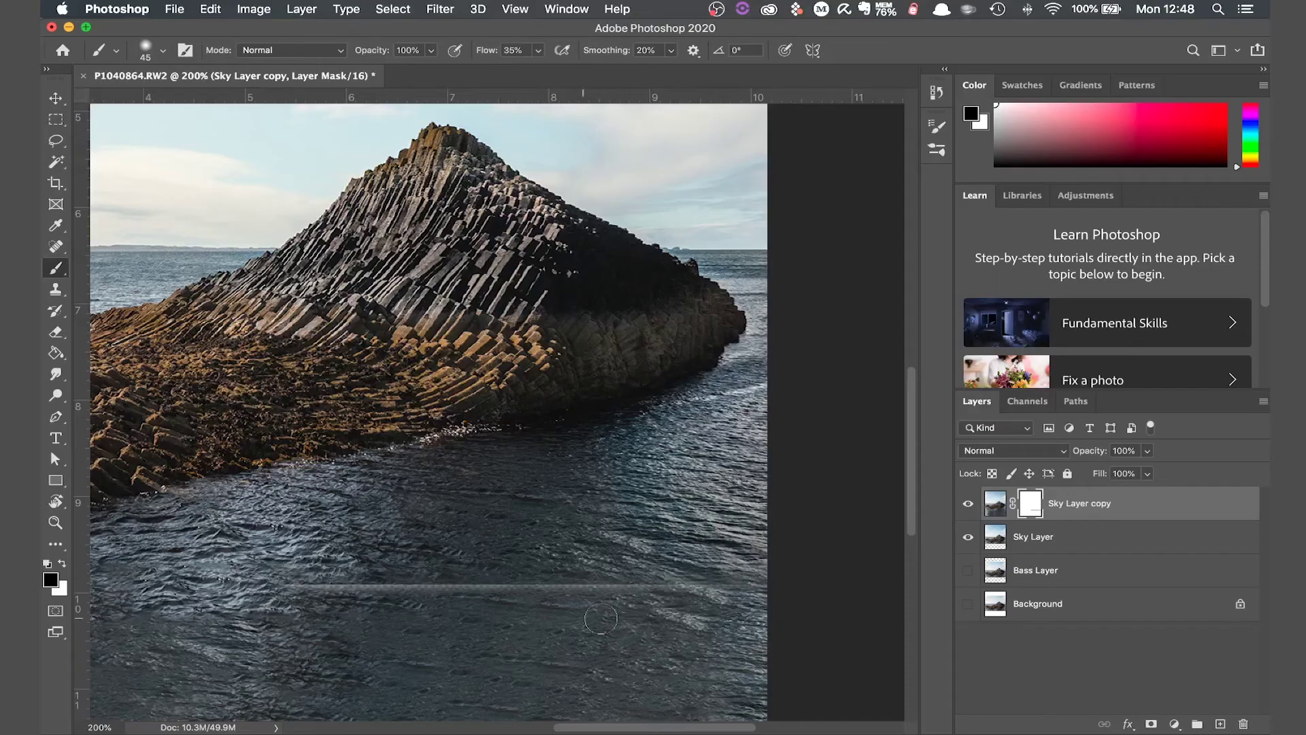
key("x")
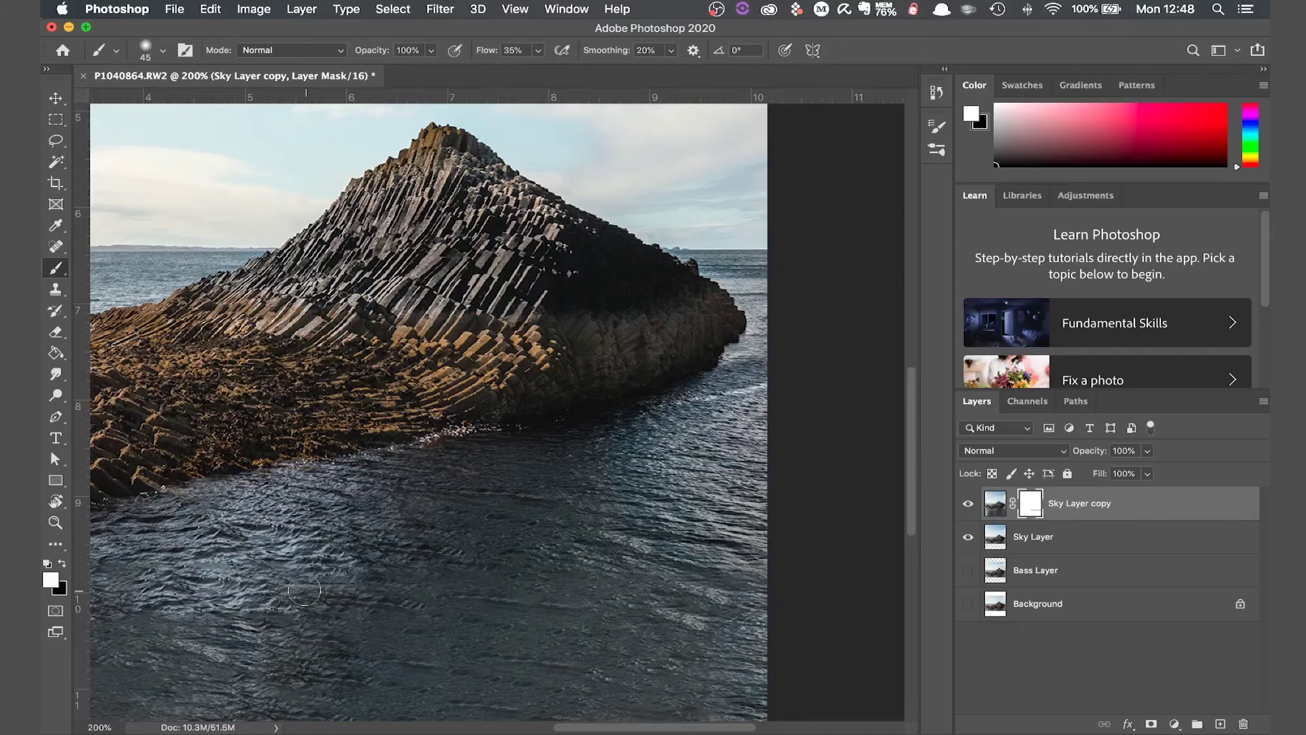
key("super+minus")
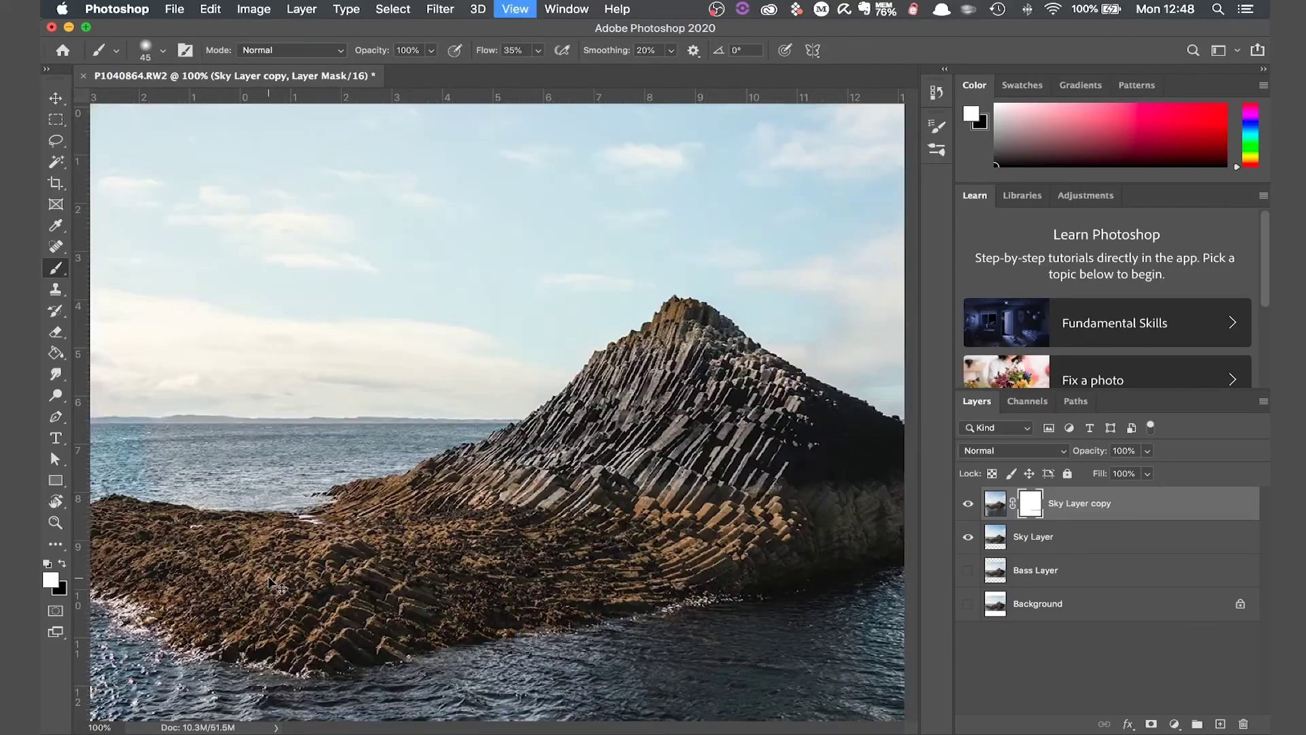
- At 200% zoom, paint the mask along the seam and light band in the water, then zoom out
key("super+equal")
key("x")
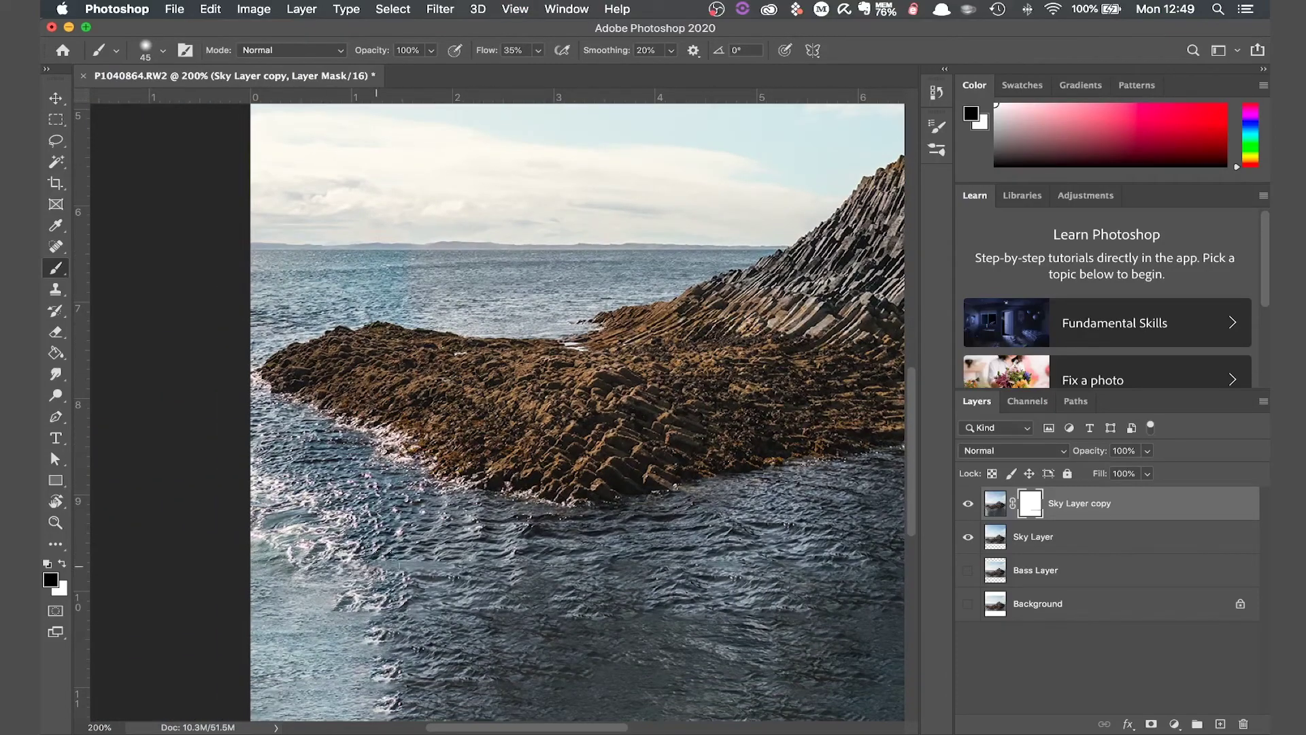
left_click(663, 575, "shift")
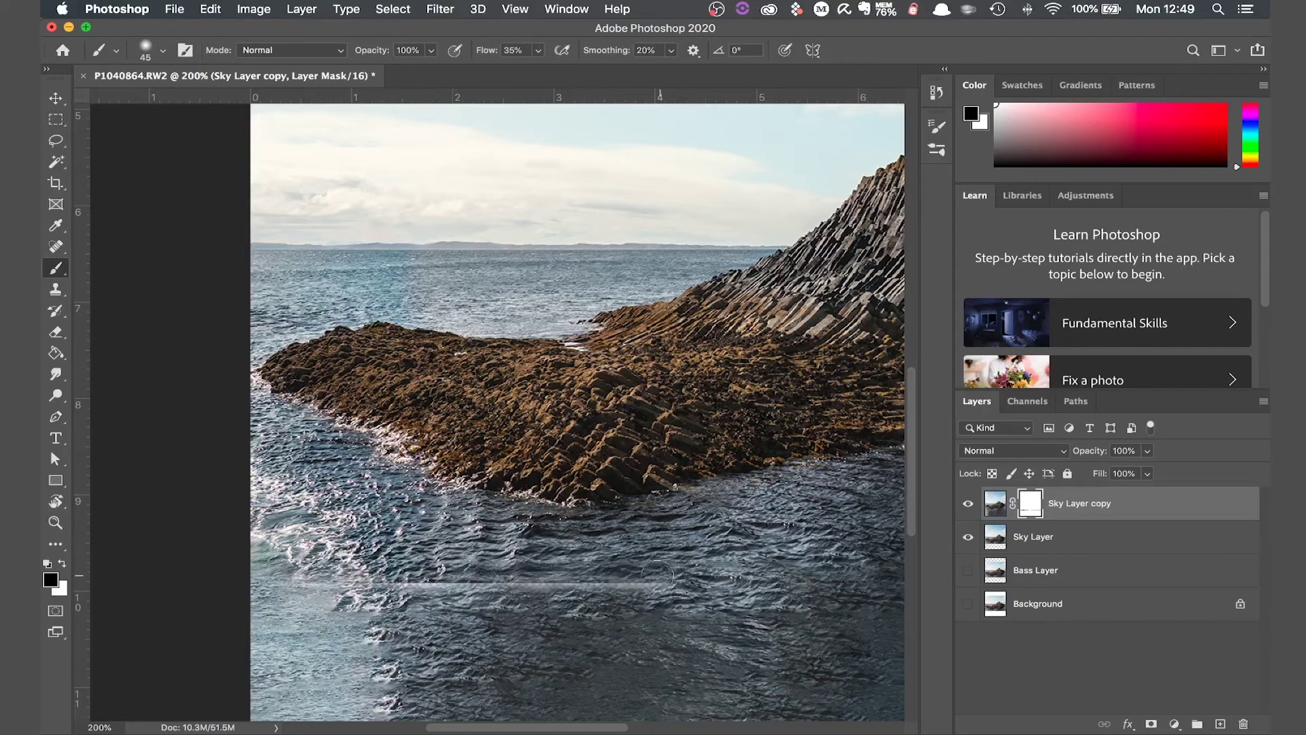
key("x")
mouse_move(366, 579)
left_mouse_down()
mouse_move(650, 586)
mouse_move(626, 587)
left_mouse_up()
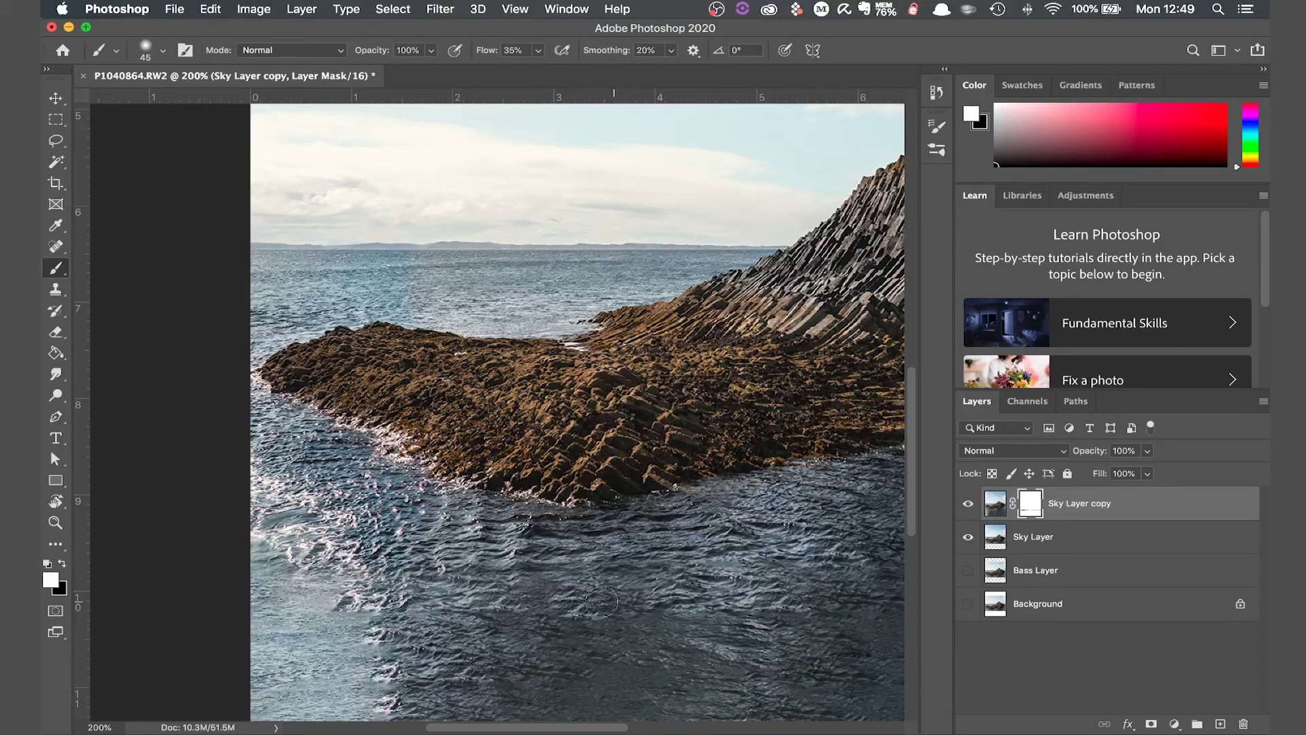
key("super+1")
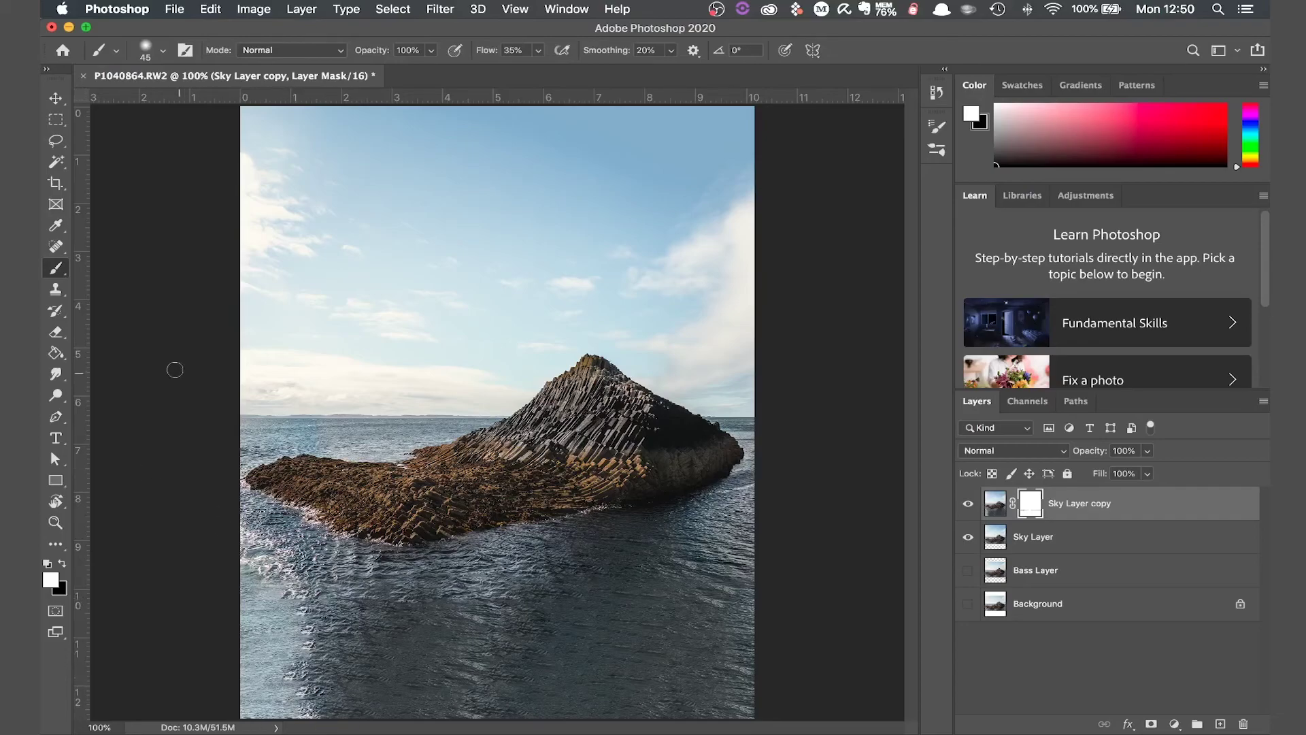
- Select the lower-left sea corner and content-aware fill it, excluding rock and nearby sea from sampling
left_click(51, 123)
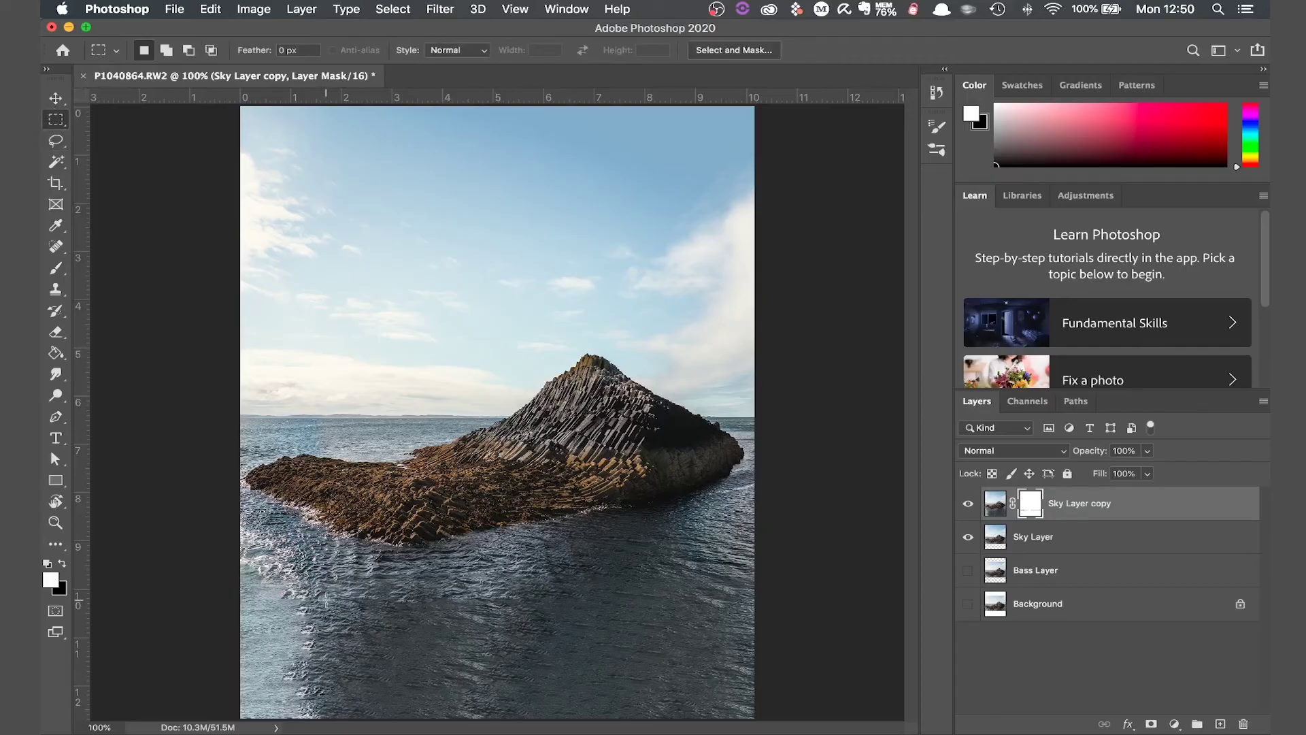
left_click_drag(325, 599, 184, 729)
left_click(211, 9)
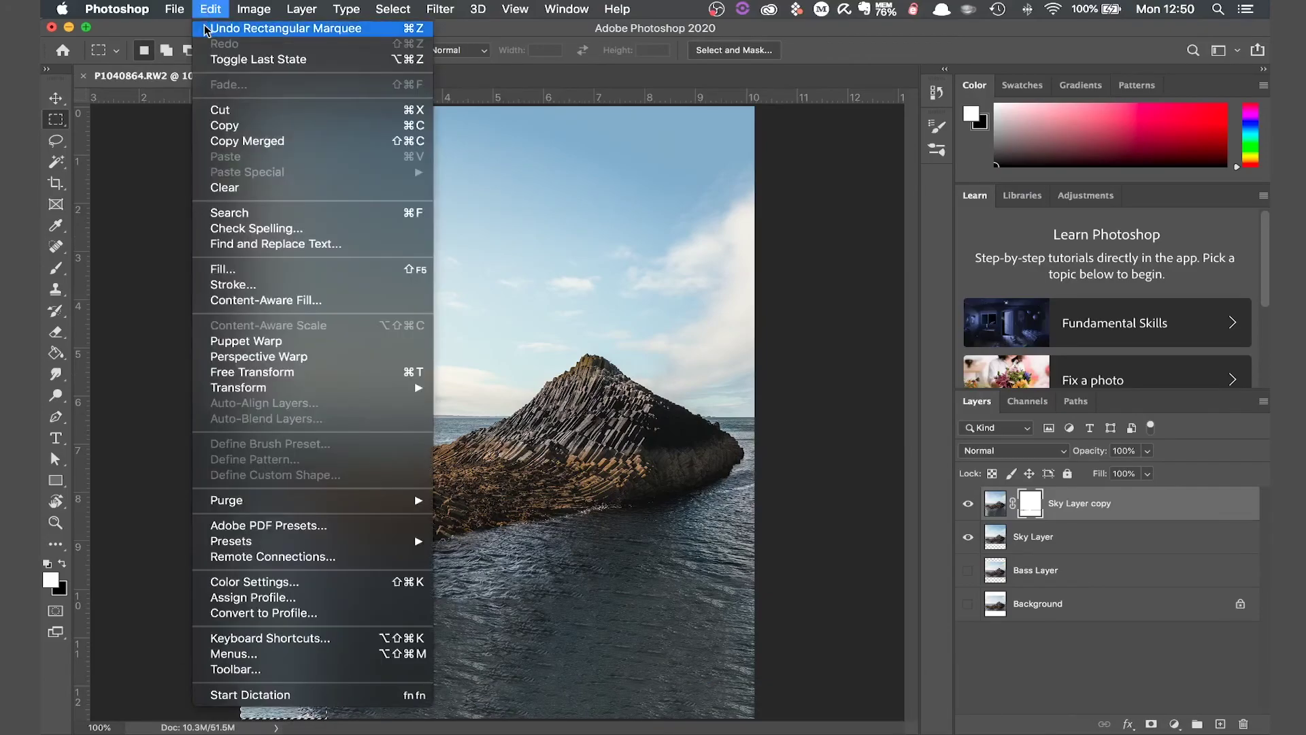
left_click(276, 300)
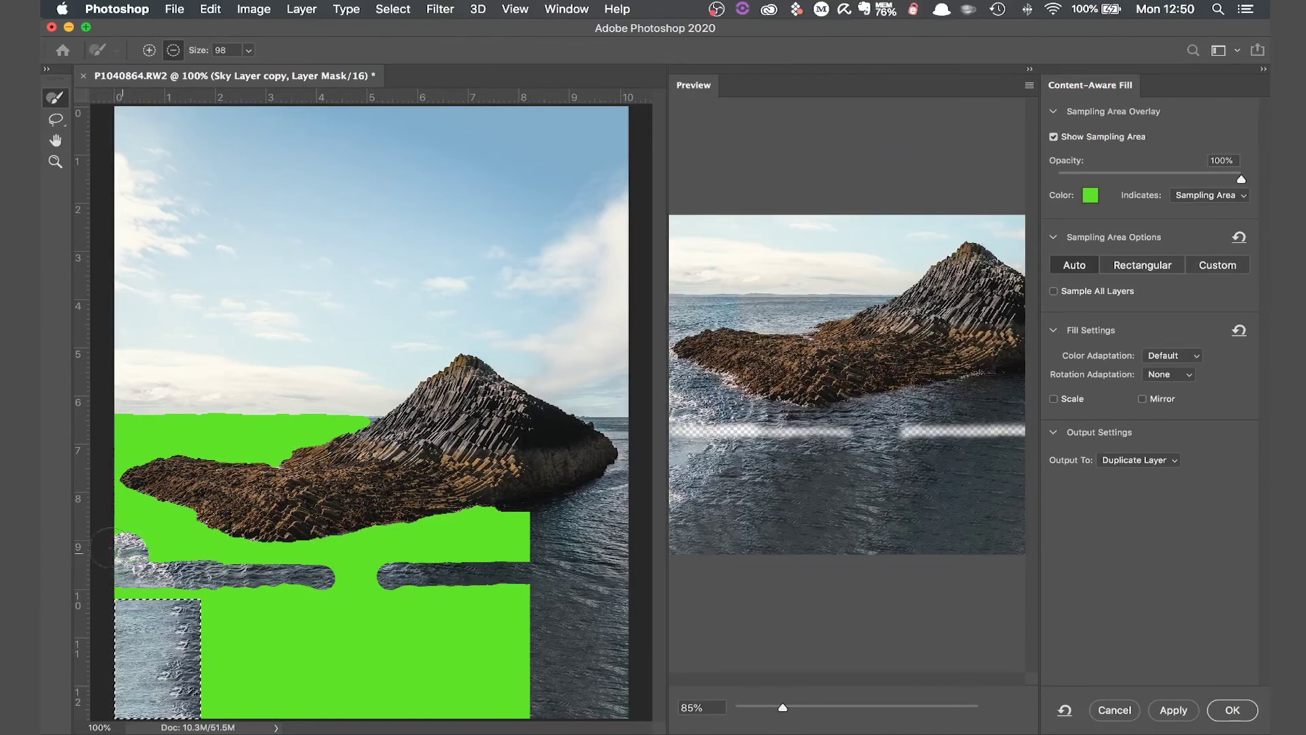
mouse_move(130, 545)
left_mouse_down()
mouse_move(107, 536)
mouse_move(136, 514)
mouse_move(136, 439)
mouse_move(136, 470)
left_mouse_up()
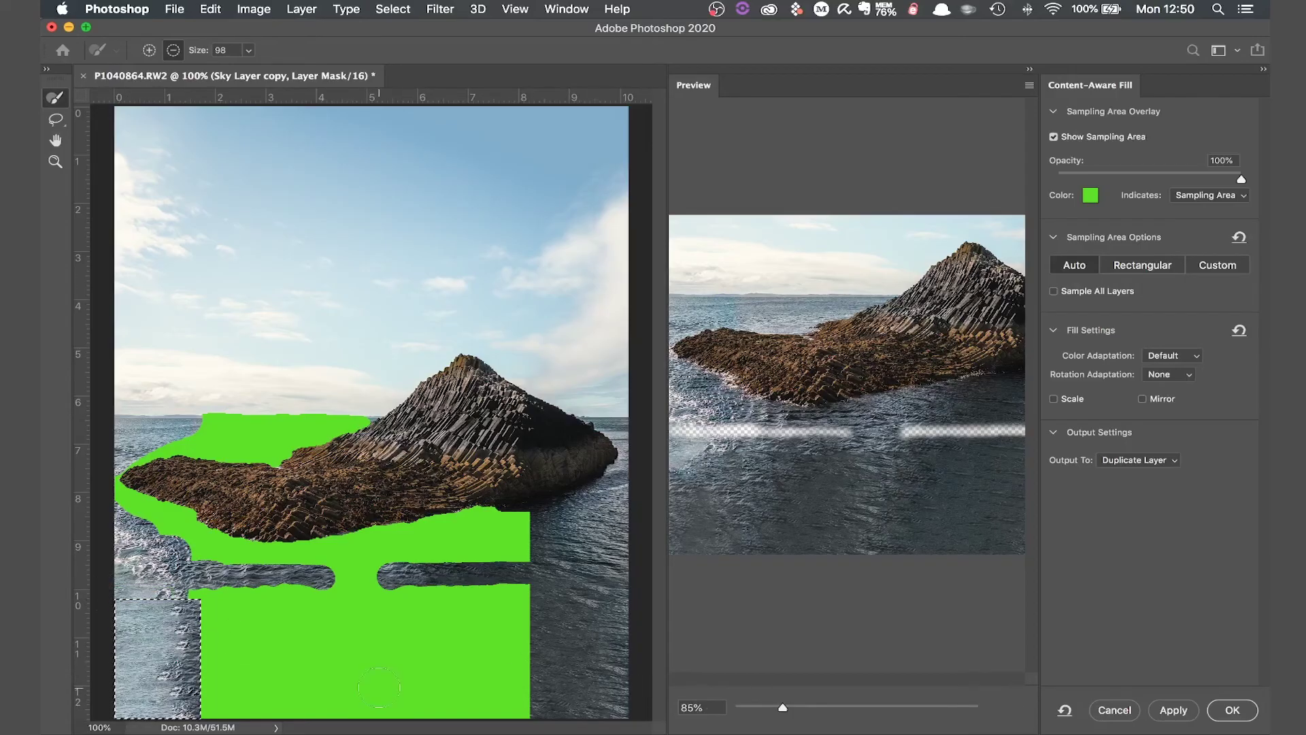
left_click_drag(139, 593, 204, 590)
left_click(216, 597)
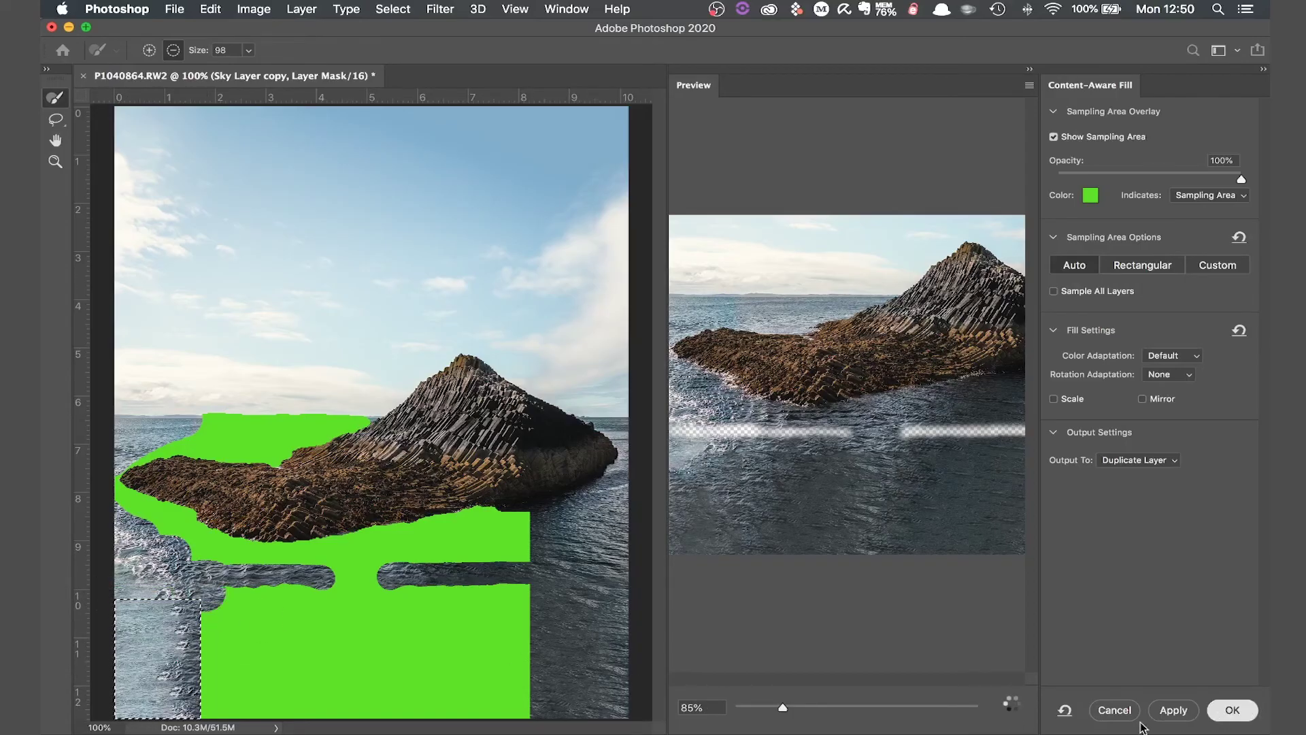
left_click(1232, 710)
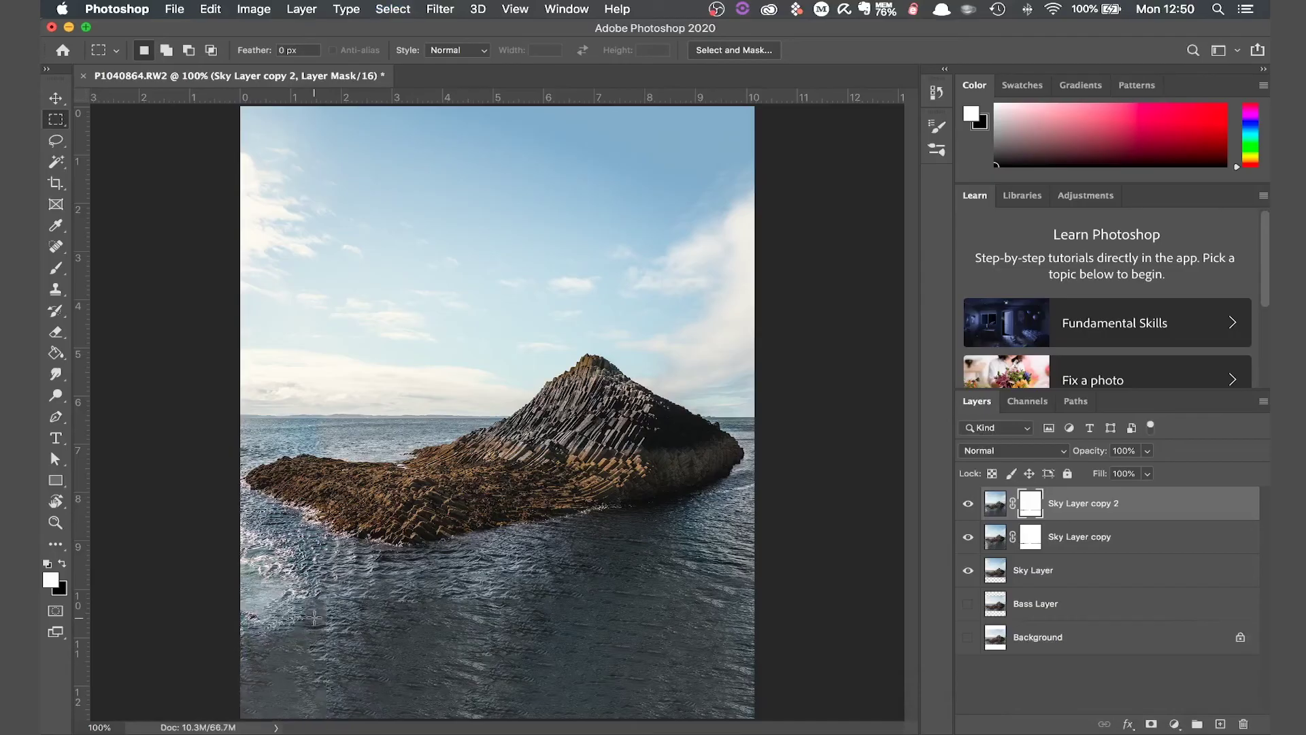
- Zoom in to inspect the fill, zoom back out, and undo it
key("super+equal")
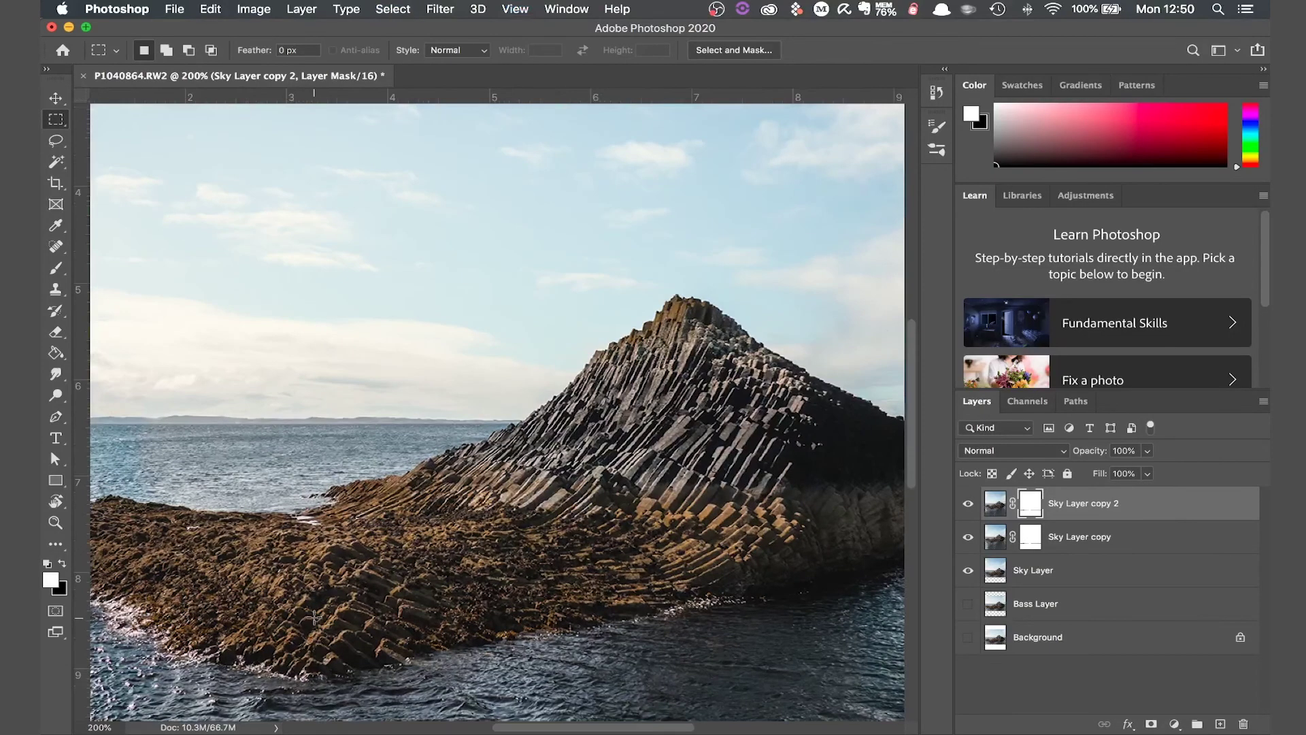
scroll(313, 617, "down", 10)
scroll(314, 618, "left", 5)
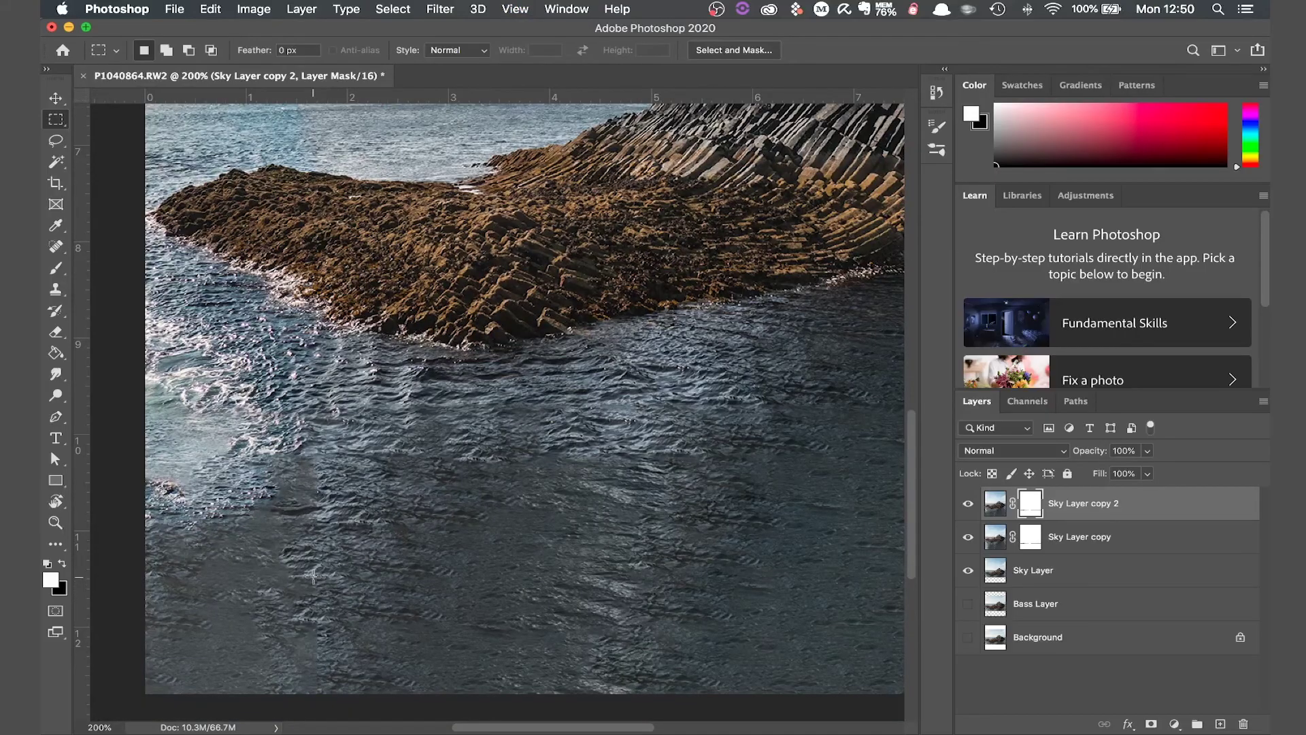
key("super+minus")
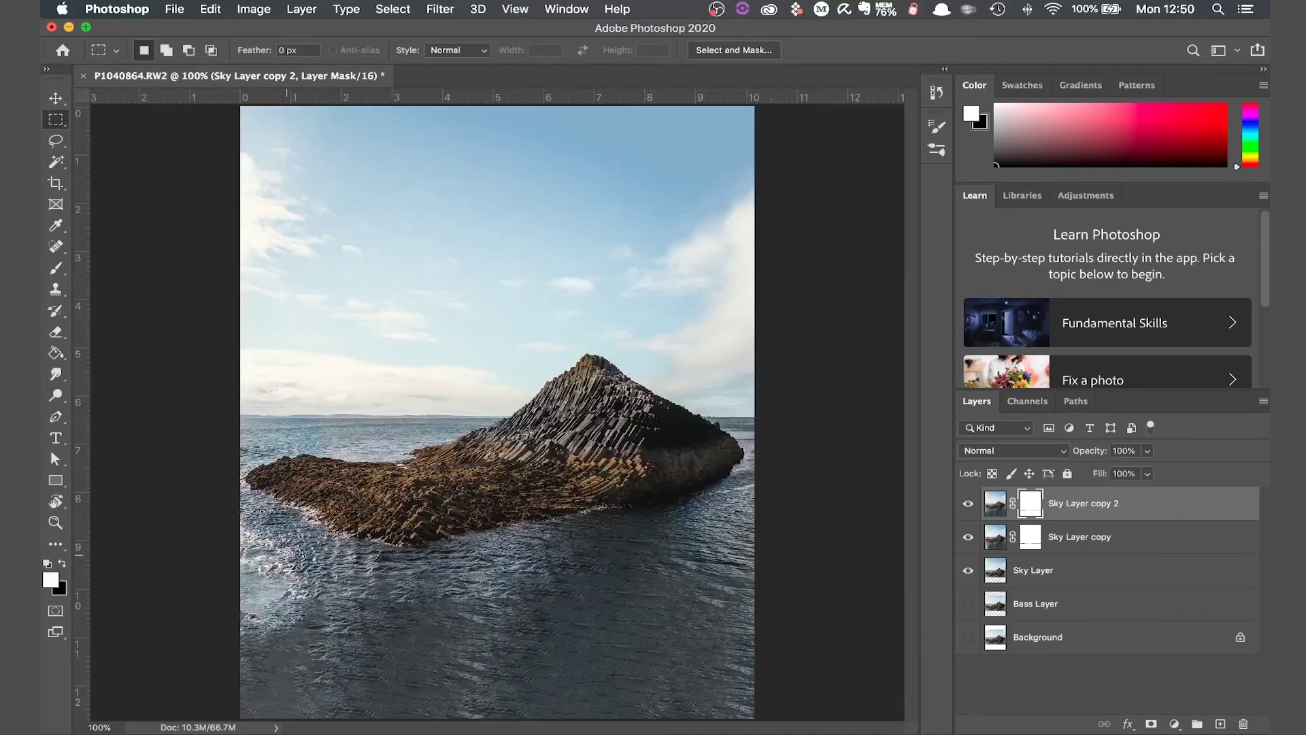
key("super+z")
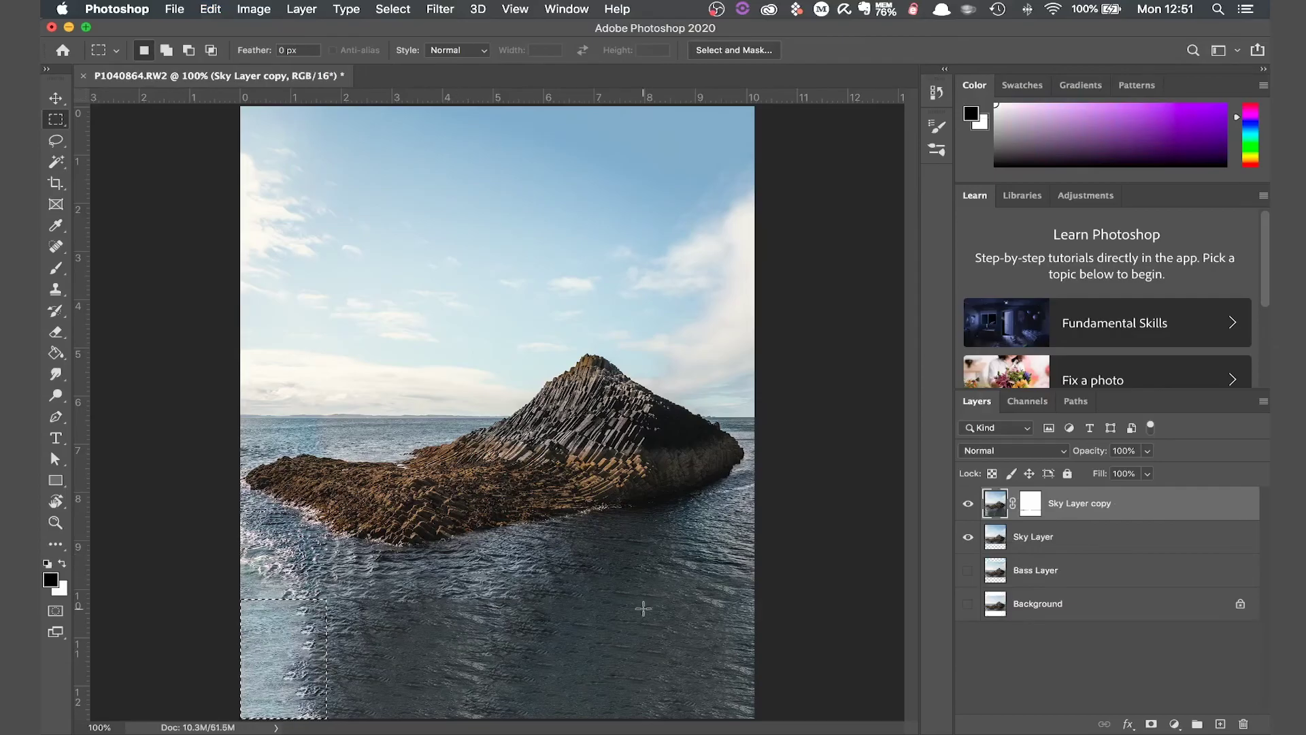
- Content-aware fill a fresh lower-left sea rectangle, sampling lower-right open sea instead of the island's shores
key("super+d")
left_click_drag(325, 575, 197, 708)
left_click(210, 9)
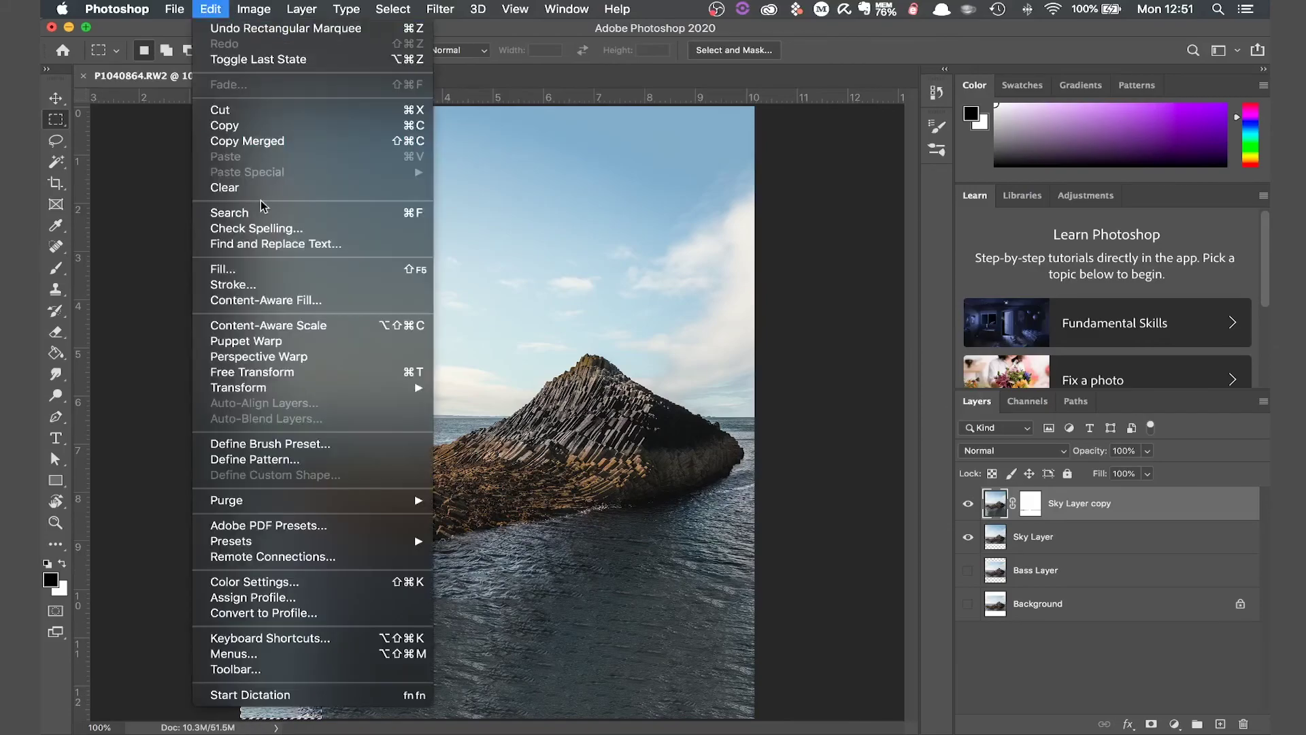
left_click(265, 300)
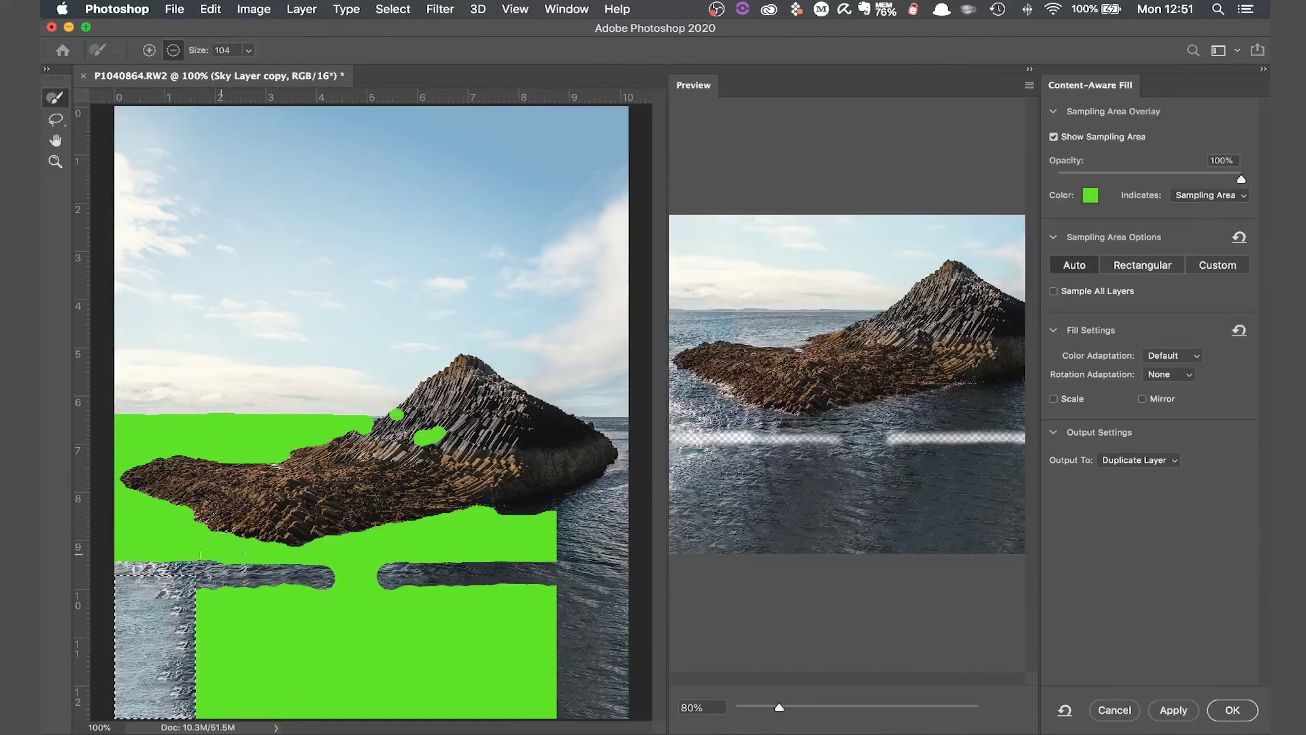
mouse_move(221, 555)
left_mouse_down()
mouse_move(204, 514)
mouse_move(153, 497)
mouse_move(262, 449)
mouse_move(369, 428)
left_mouse_up()
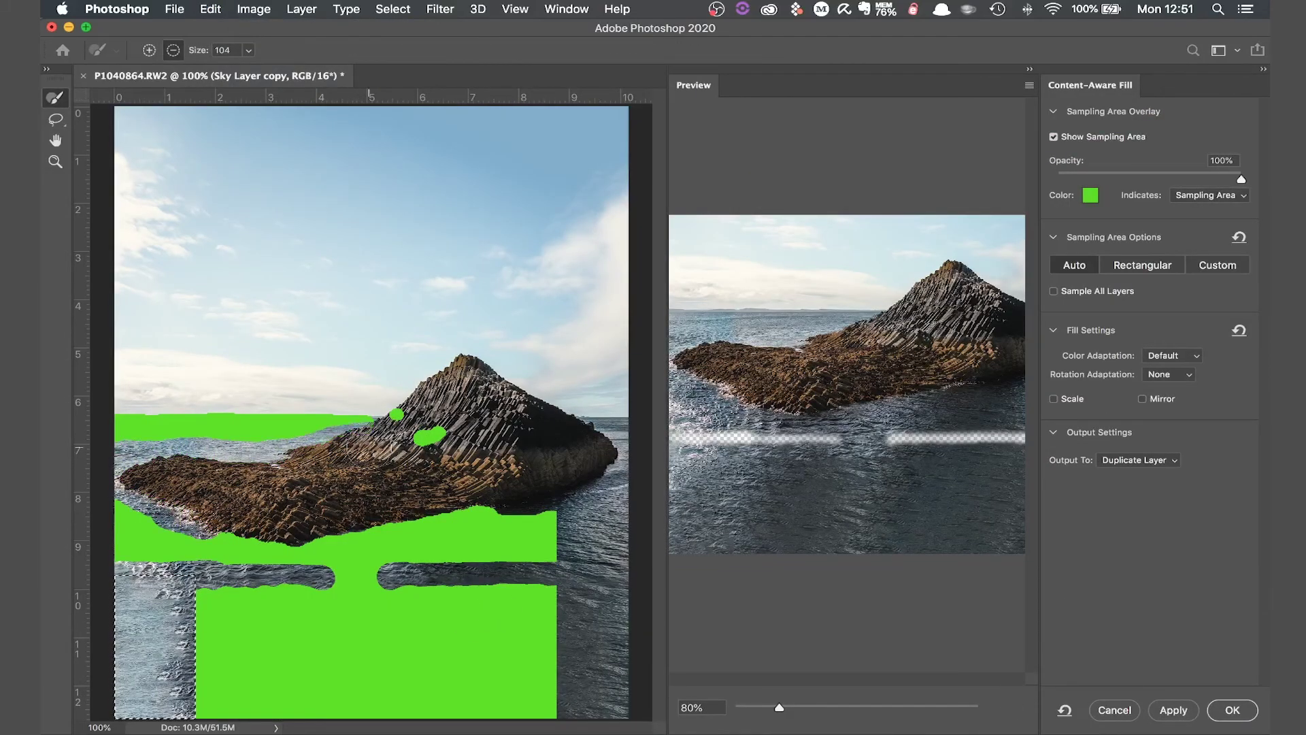
mouse_move(503, 514)
left_mouse_down()
mouse_move(319, 534)
mouse_move(126, 527)
left_mouse_up()
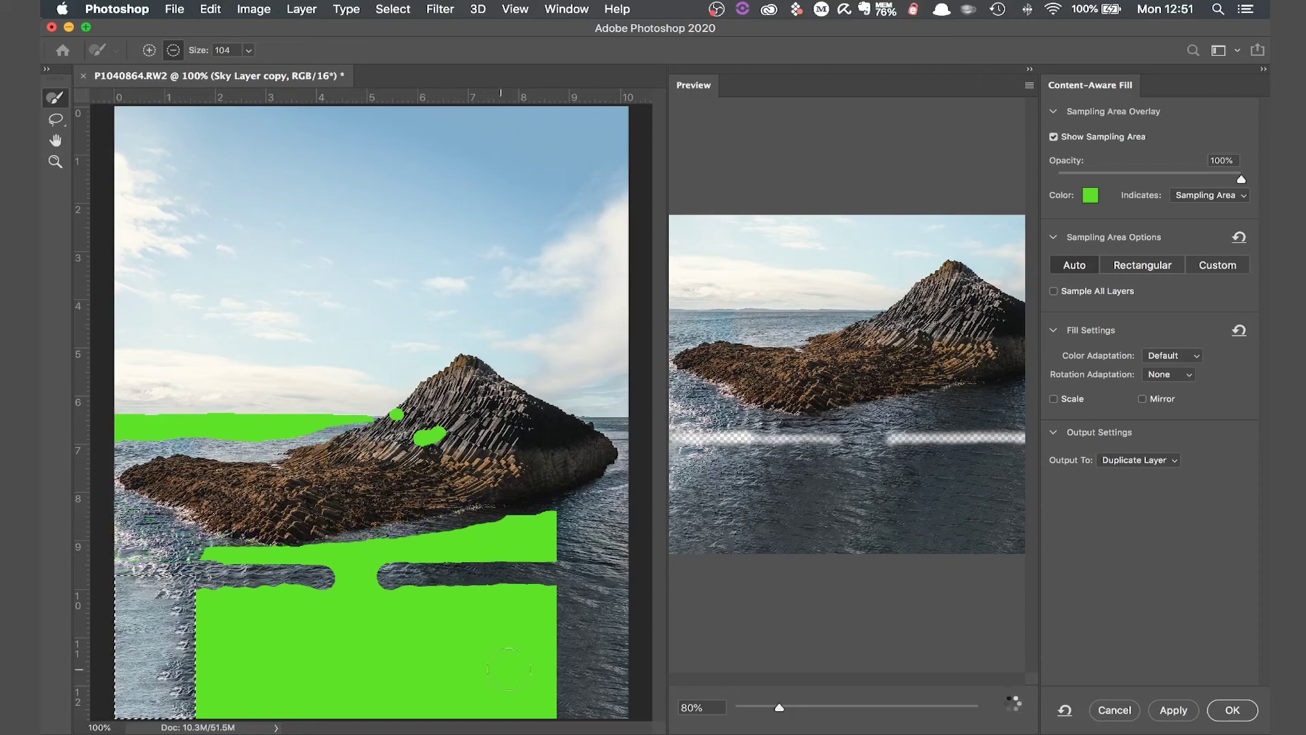
mouse_move(509, 669)
left_mouse_down()
mouse_move(571, 678)
mouse_move(580, 638)
mouse_move(537, 625)
mouse_move(626, 681)
mouse_move(622, 587)
mouse_move(538, 577)
mouse_move(616, 658)
left_mouse_up()
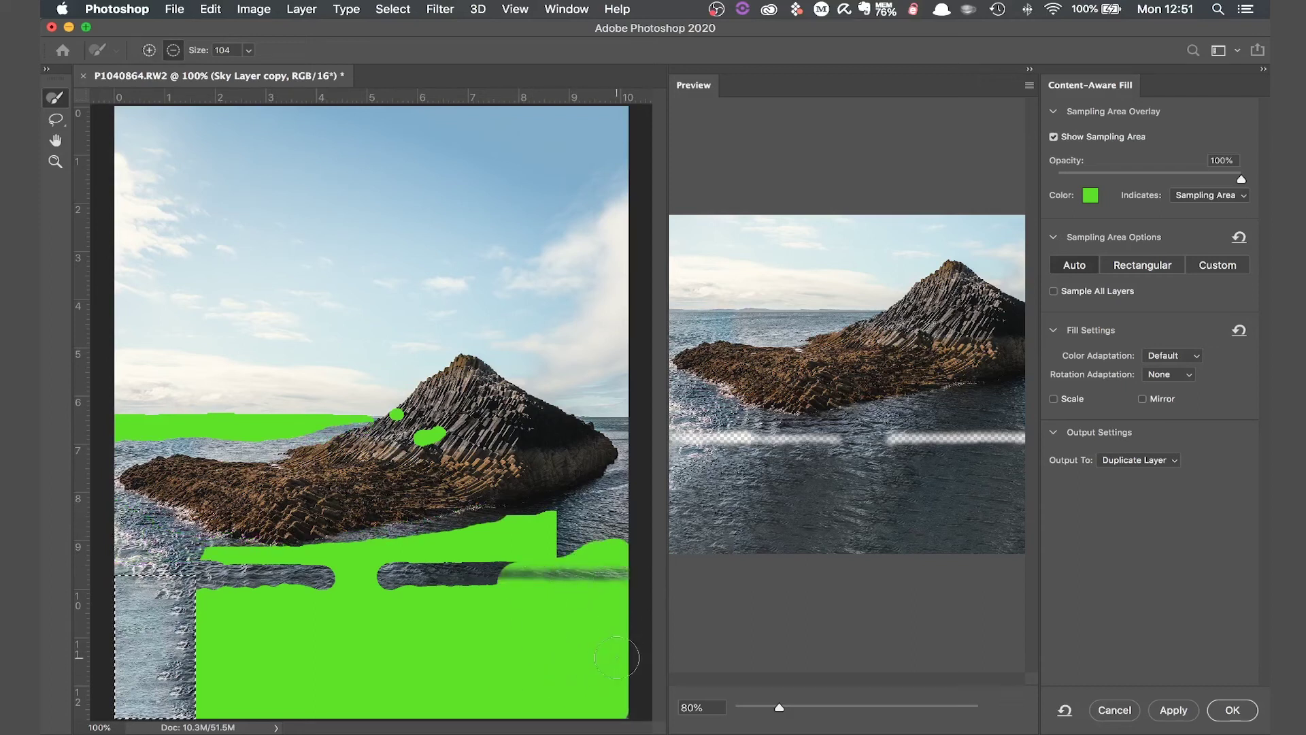
left_click(1233, 710)
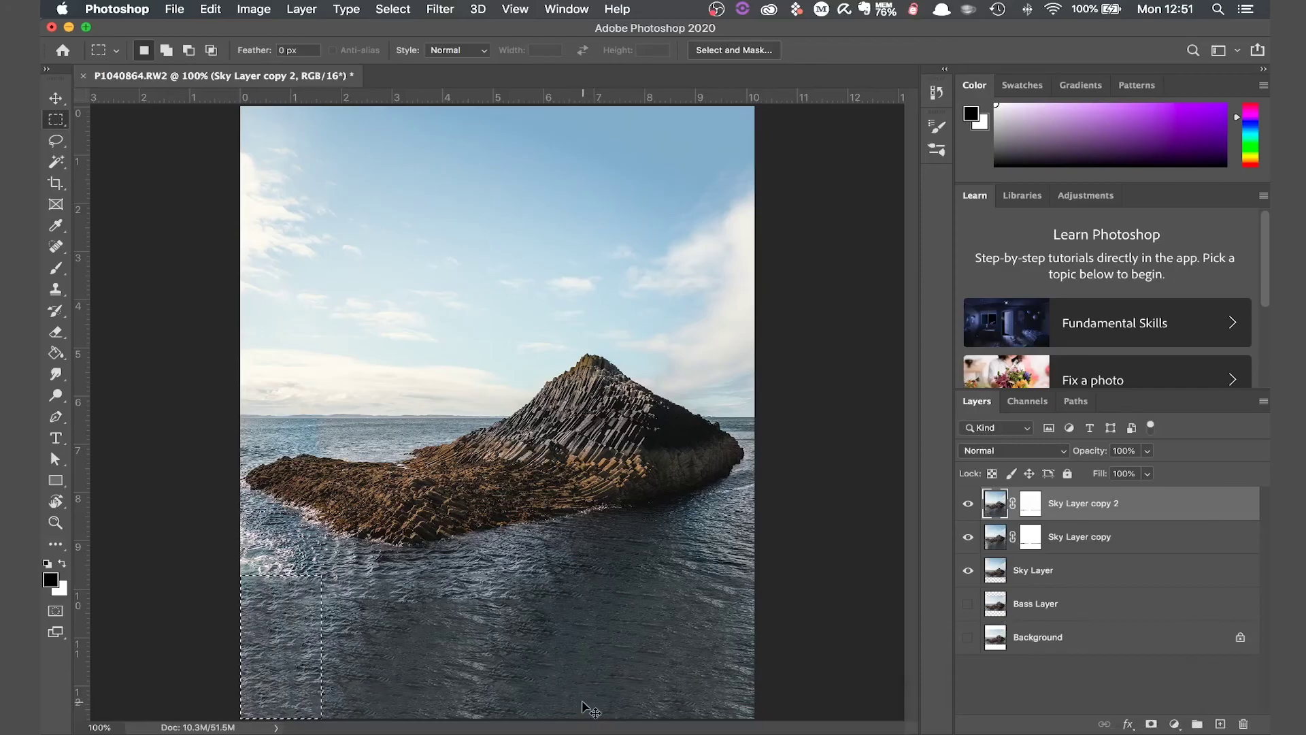
- Deselect and ready a brush on the new layer's mask with white and black colours
key("super+d")
key("b")
key("super+backslash")
key("x")
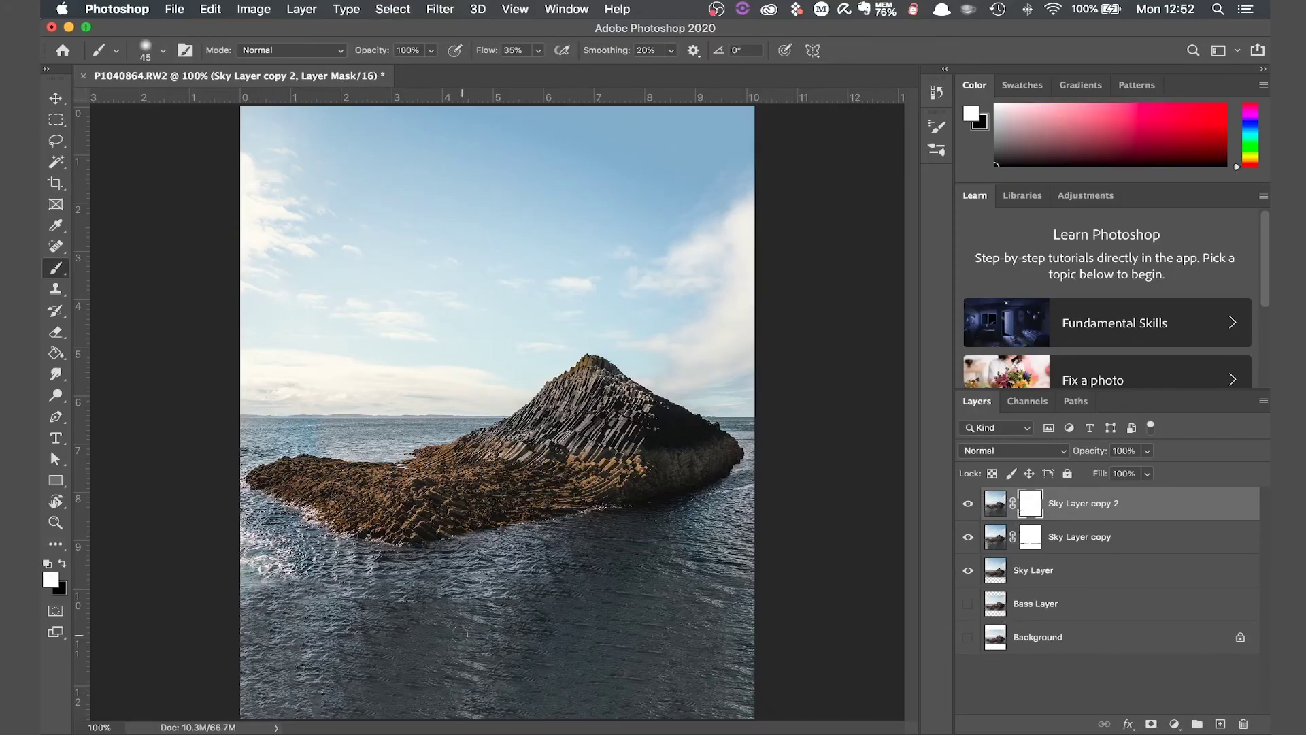
left_click(1175, 724)
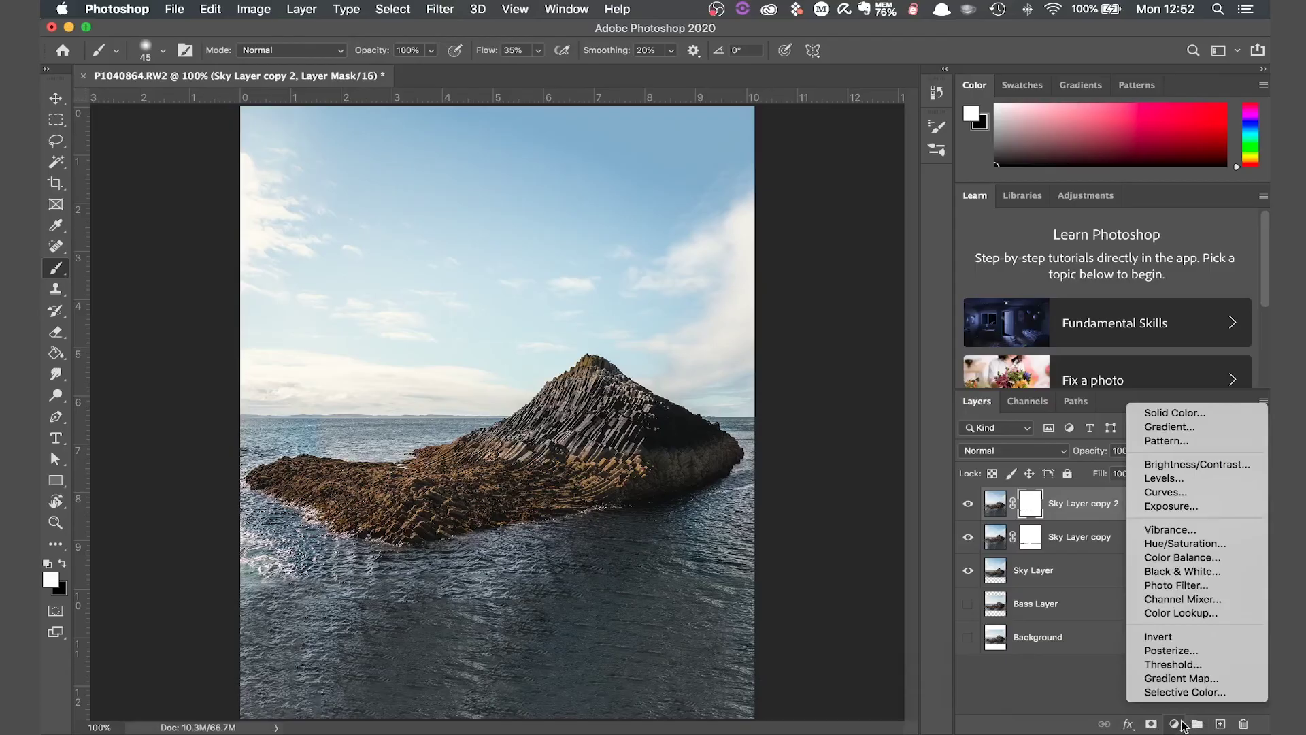
- Add a Curves adjustment layer and lift the RGB curve's midtone points to brighten the image
left_click(1181, 493)
left_click(1071, 522)
left_click(1014, 402)
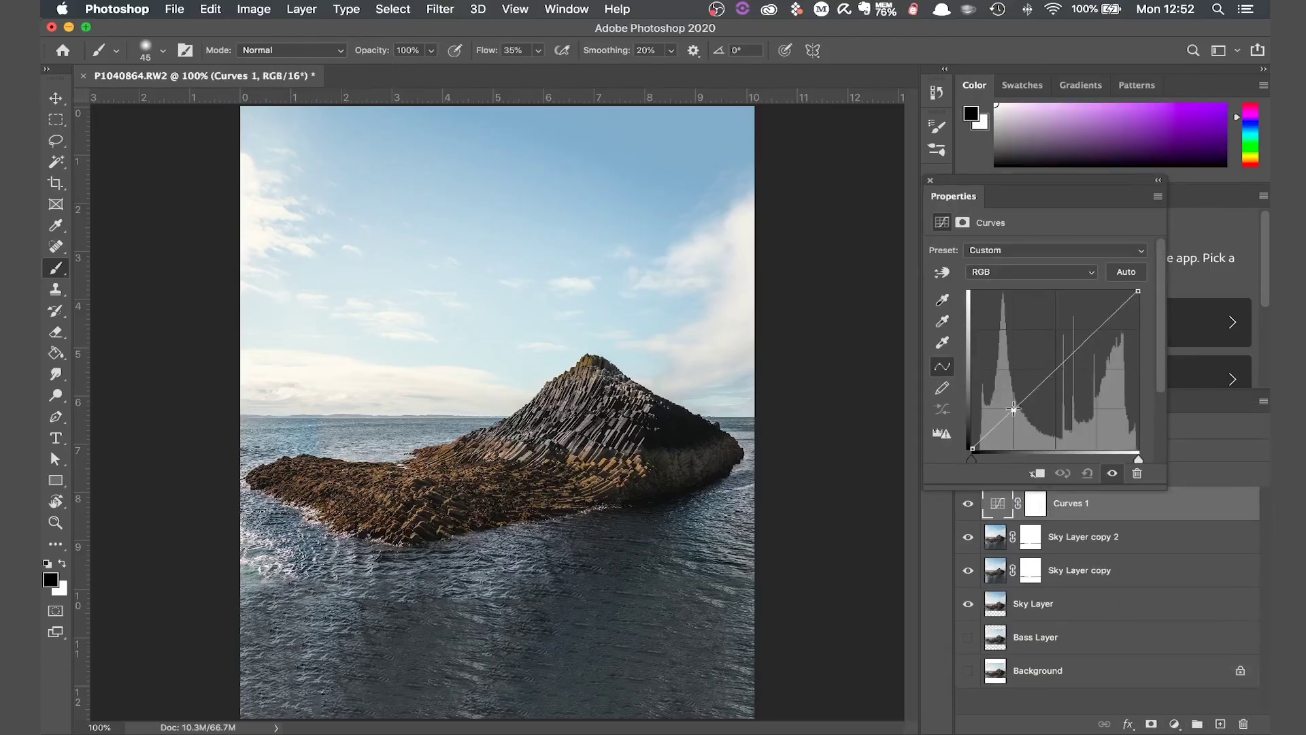
left_click_drag(1013, 402, 1013, 398)
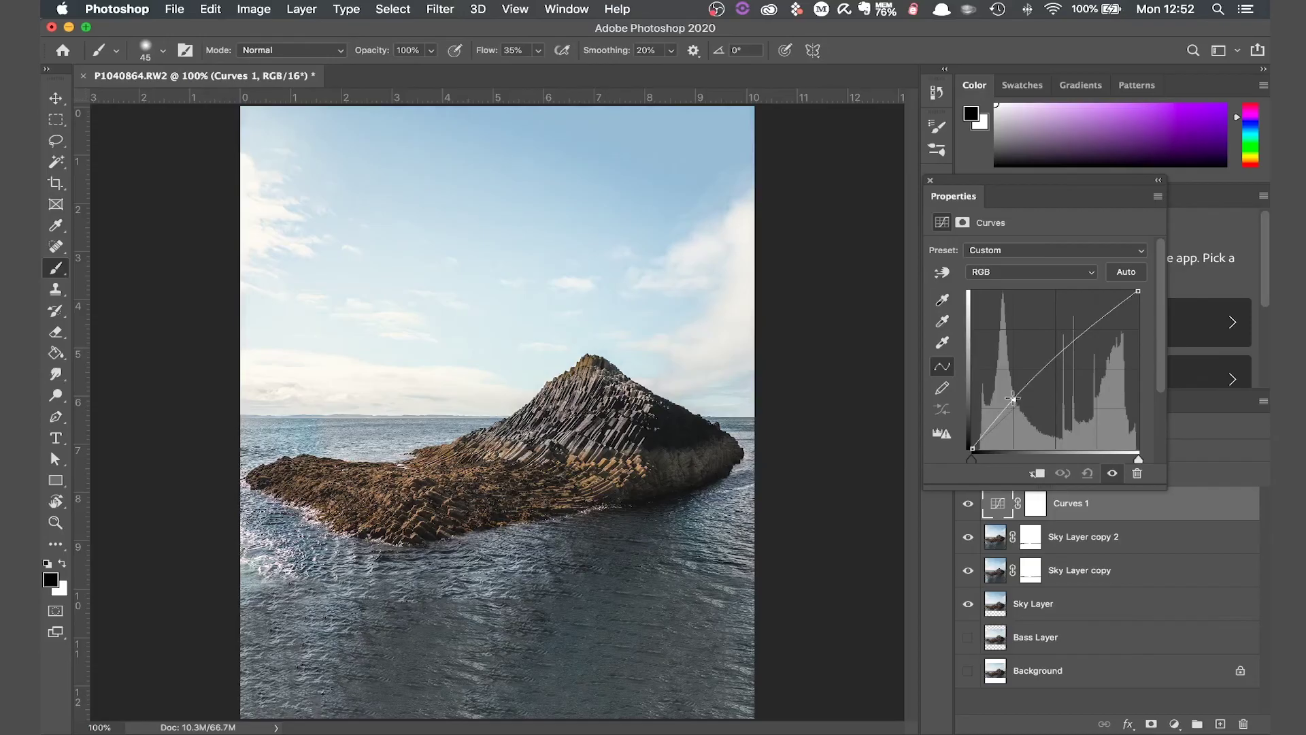
left_click_drag(1059, 360, 1059, 359)
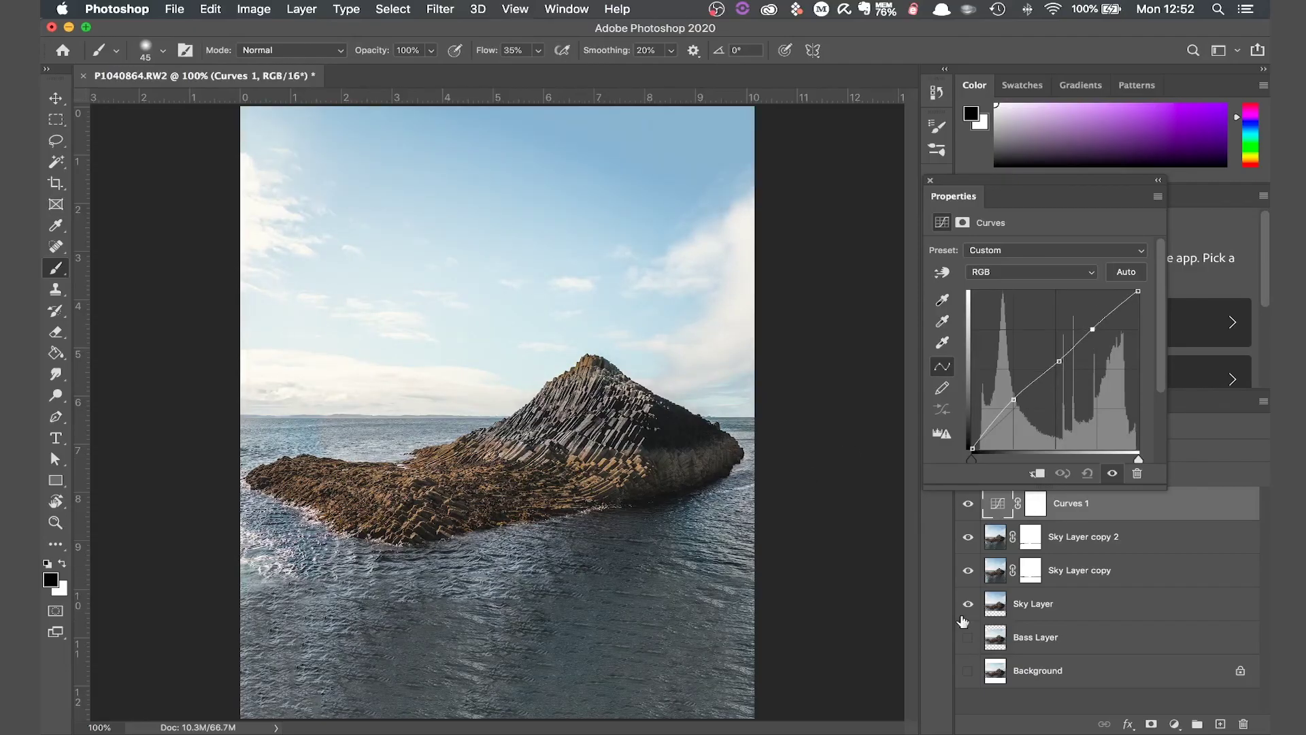
left_click(1037, 507)
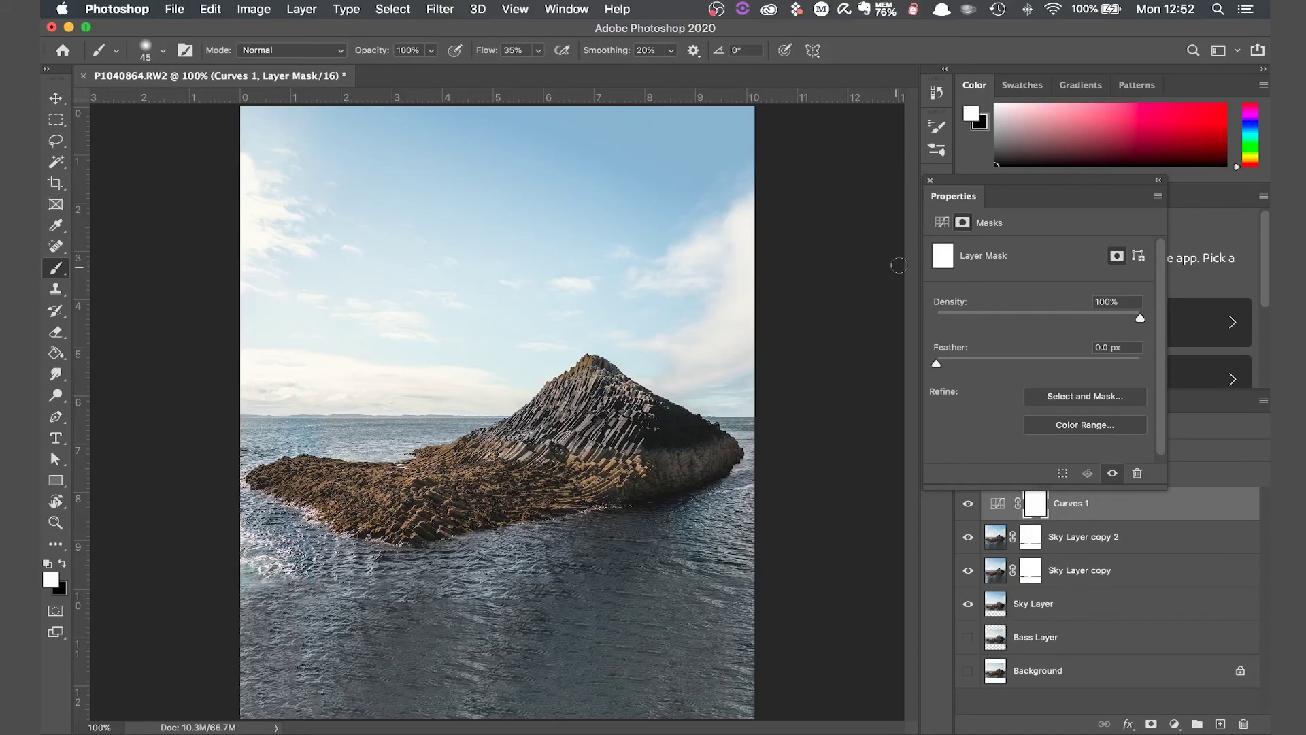
- Invert the Curves 1 mask to black and paint it white over the water below the rock with a 150 brush
left_click(930, 181)
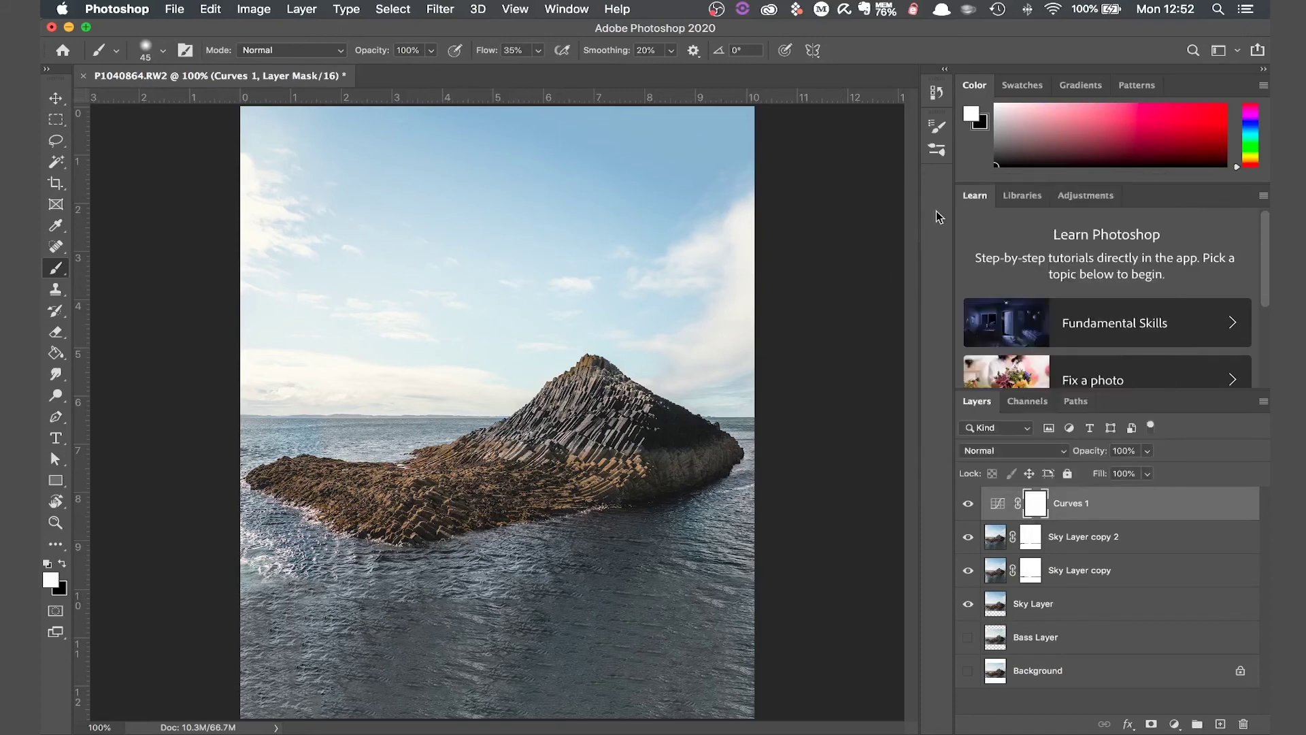
key("super+i")
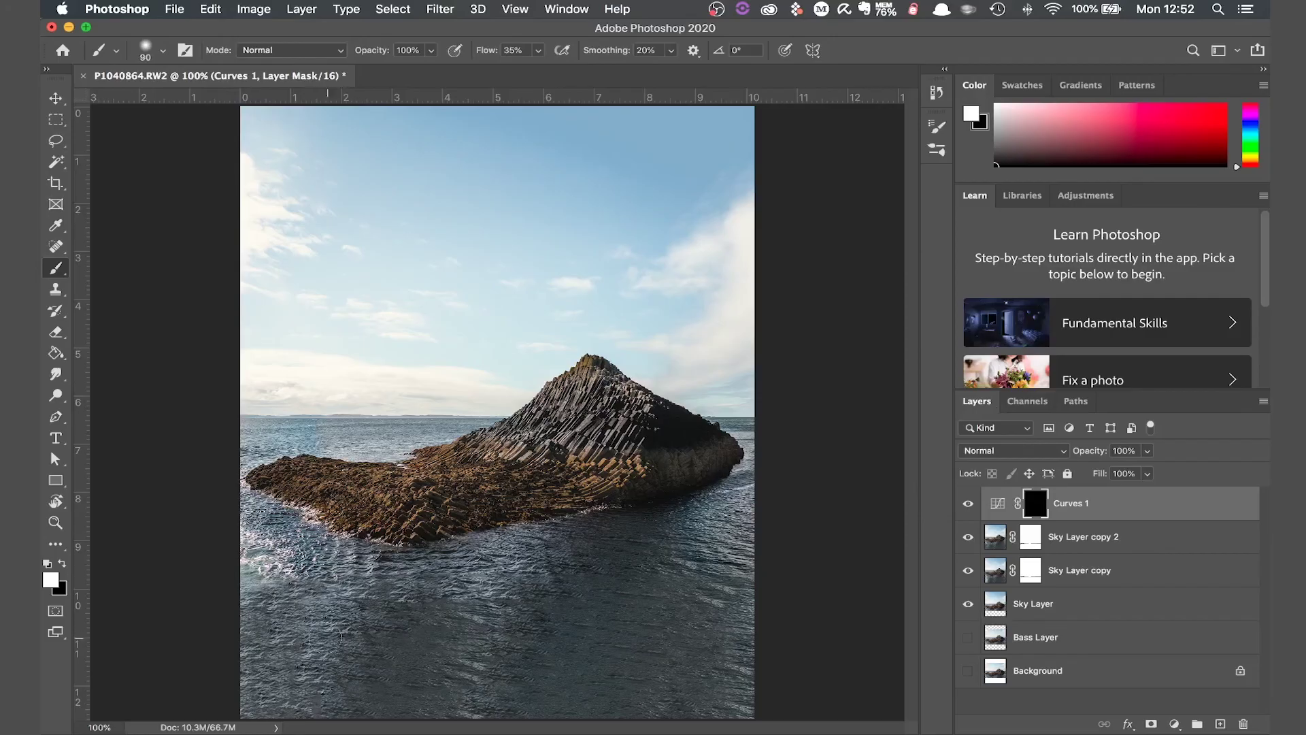
key("bracketright")
key("bracketright")
key("bracketright")
mouse_move(299, 664)
left_mouse_down()
mouse_move(310, 647)
mouse_move(402, 653)
mouse_move(347, 623)
mouse_move(341, 700)
mouse_move(272, 622)
mouse_move(368, 681)
mouse_move(352, 619)
left_mouse_up()
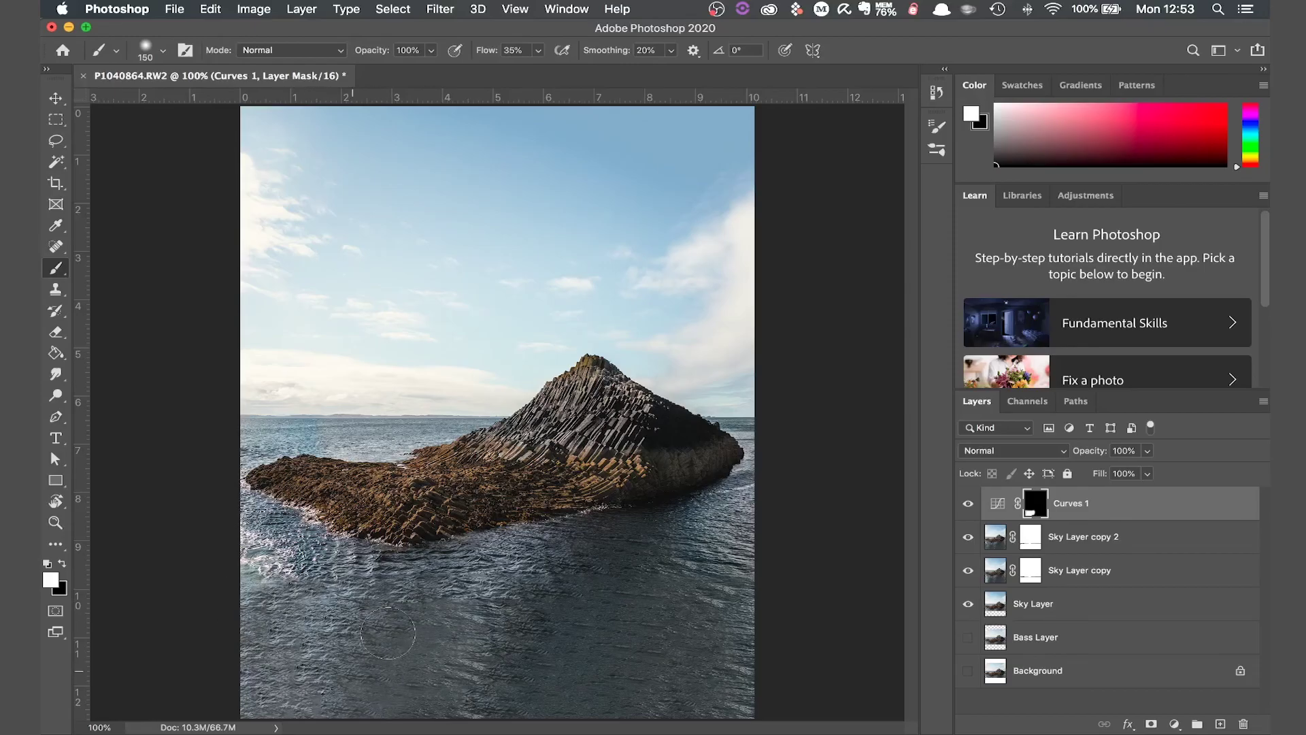
key("x")
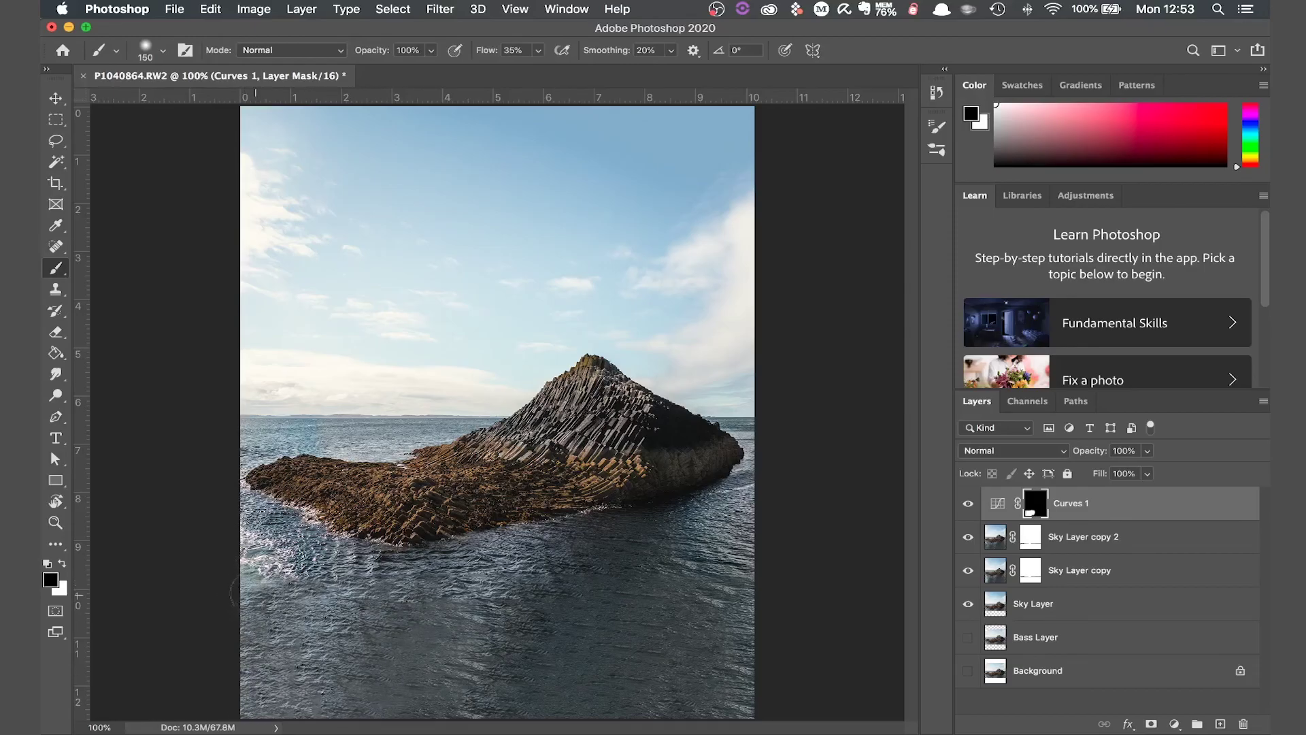
- Add a point on the Curves 1 curve and lift it further to brighten the masked water
left_click(992, 505)
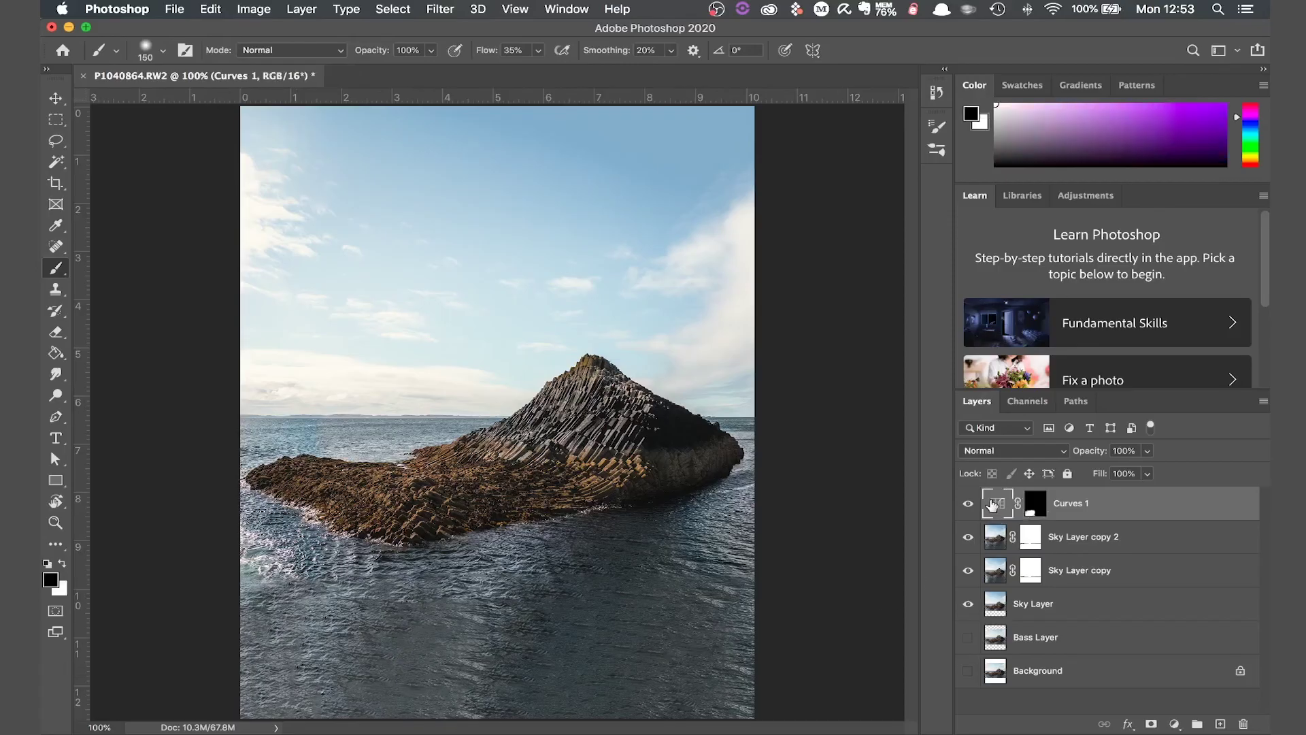
double_click(993, 505)
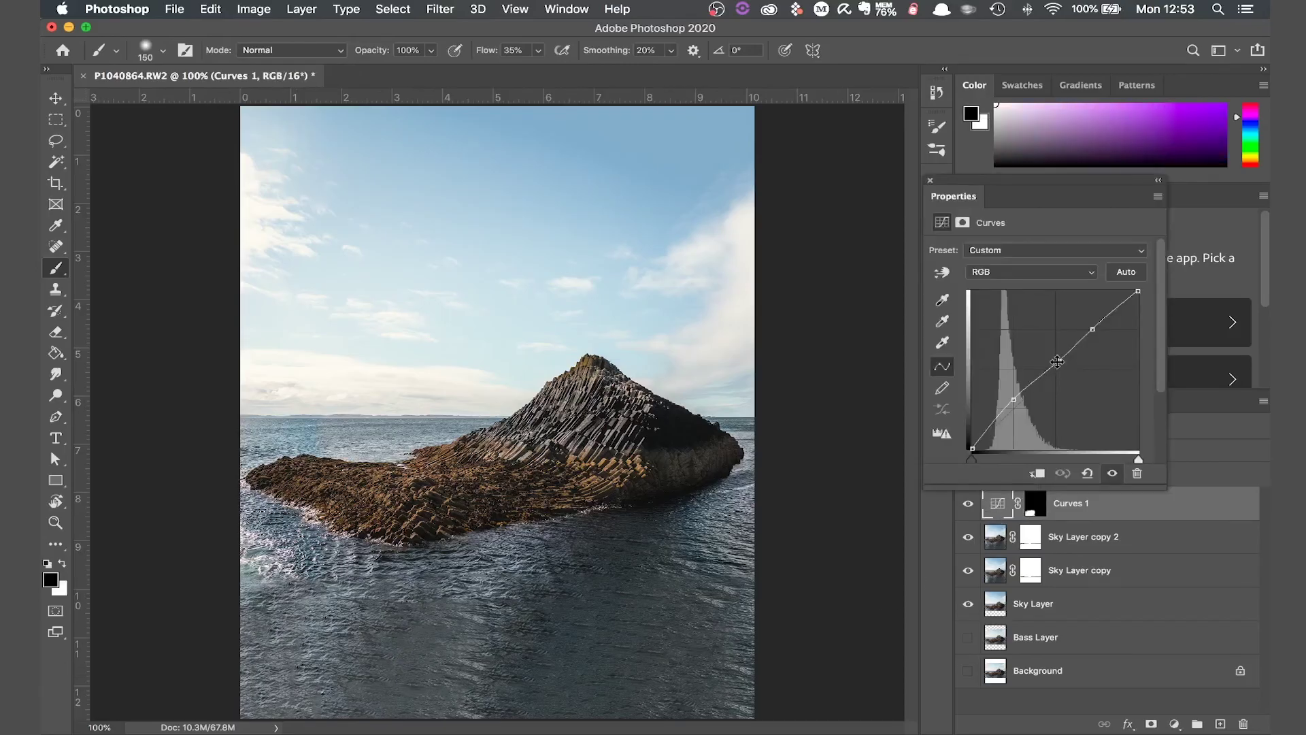
left_click_drag(1058, 361, 1015, 397)
left_click(1035, 505)
key("x")
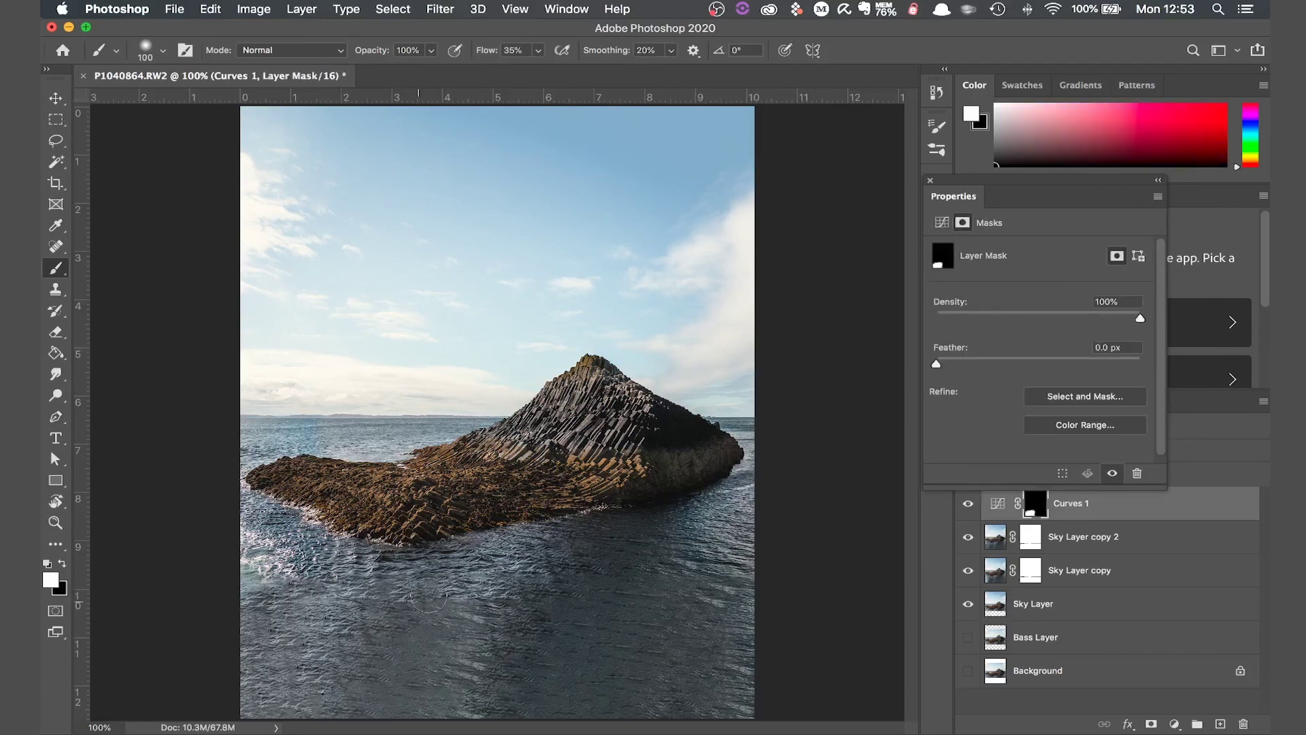
left_click(930, 180)
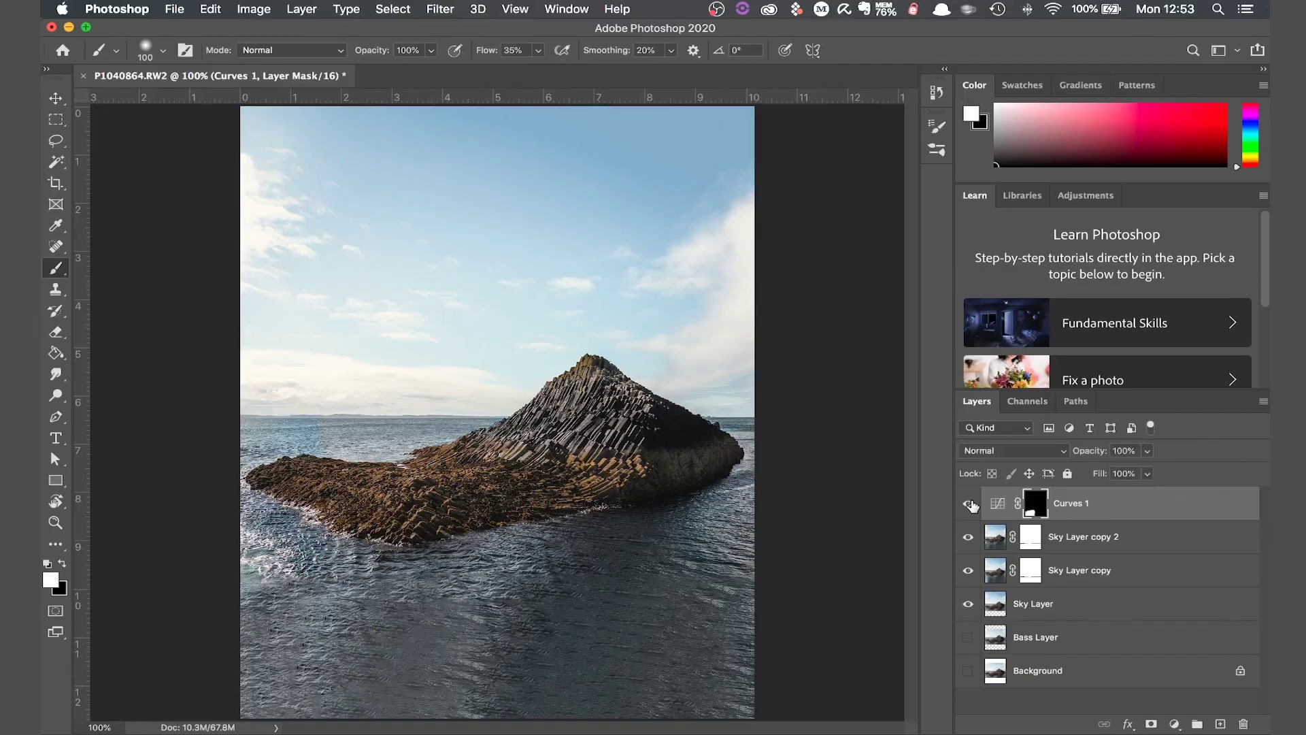
- Toggle Curves 1 to compare before and after, nudging the lower curve point down slightly
key("super+minus")
left_click(970, 504)
left_click(970, 504)
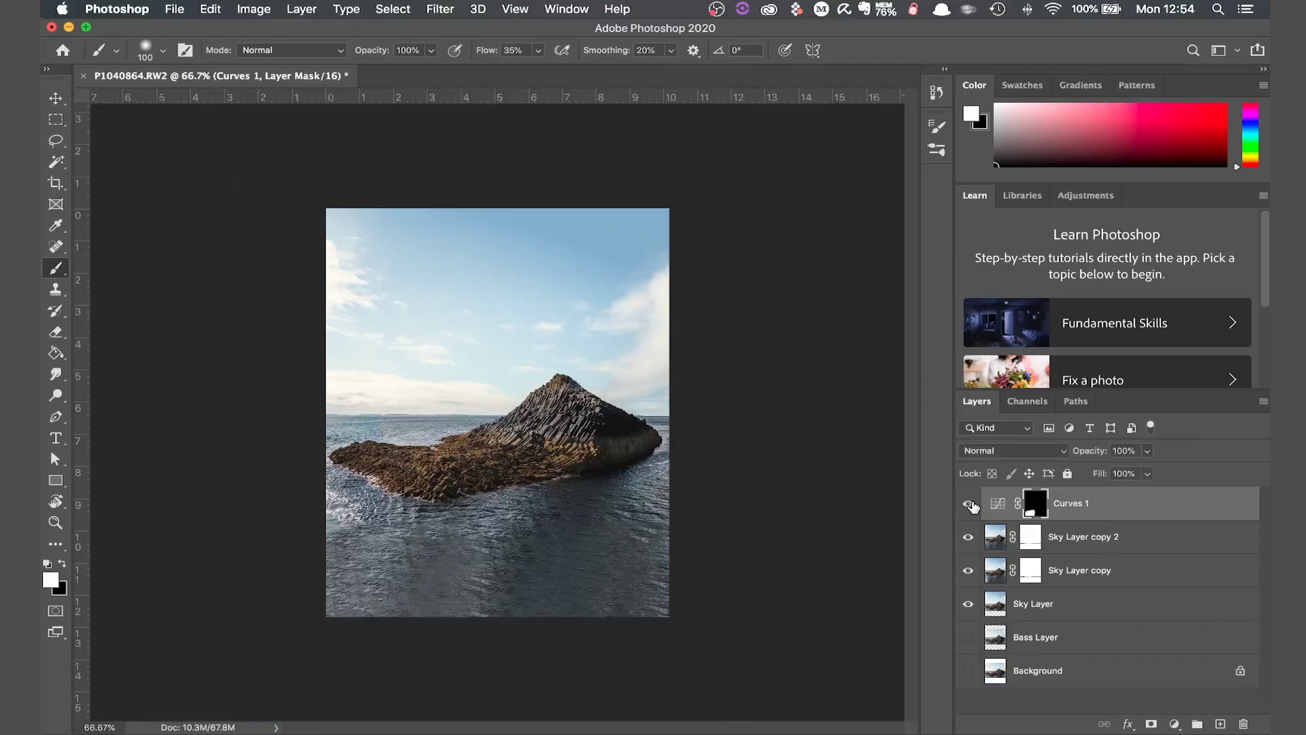
key("x")
double_click(997, 503)
left_click_drag(1013, 405, 1016, 409)
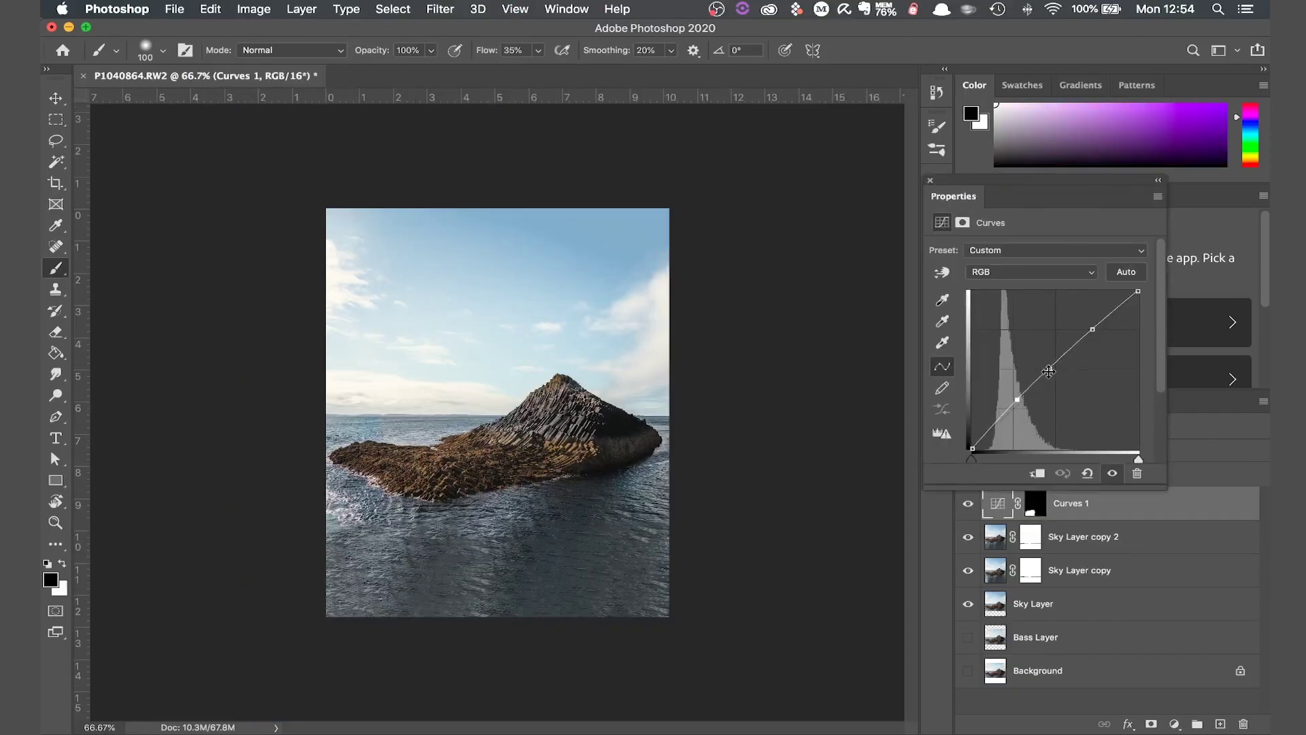
left_click(970, 505)
left_click(970, 505)
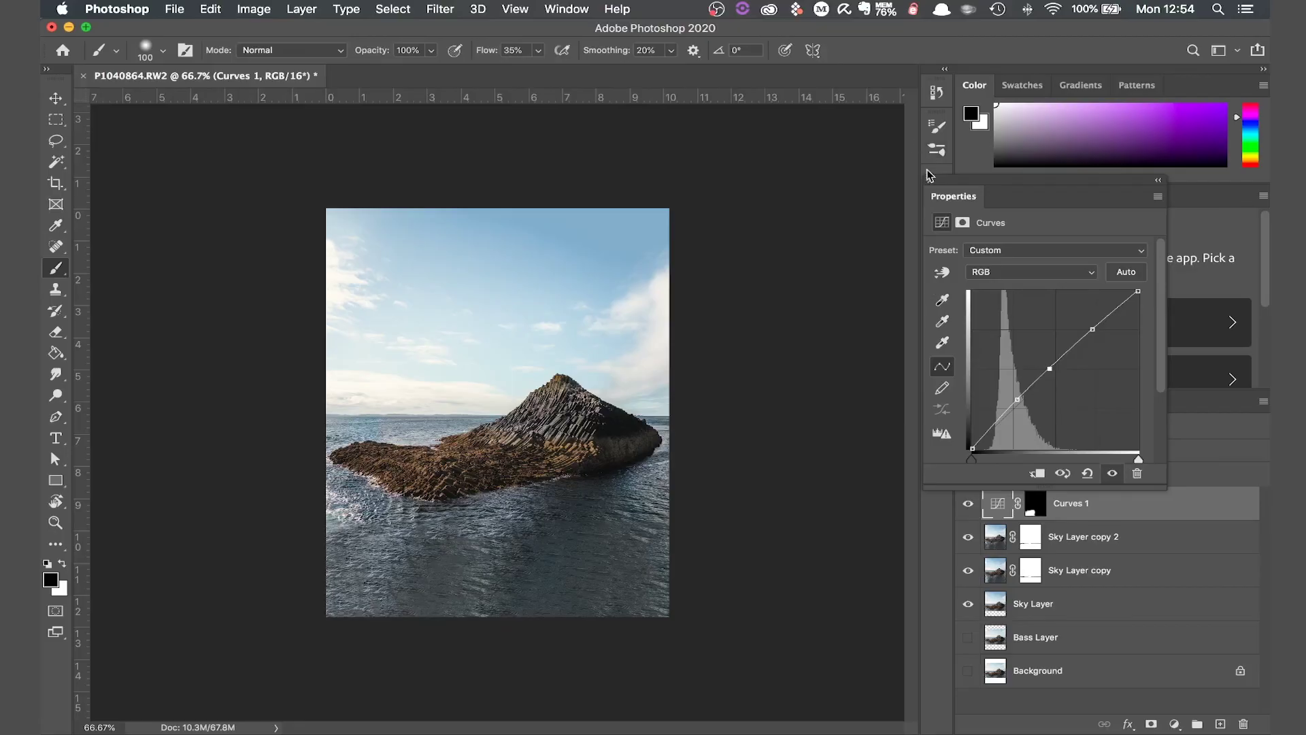